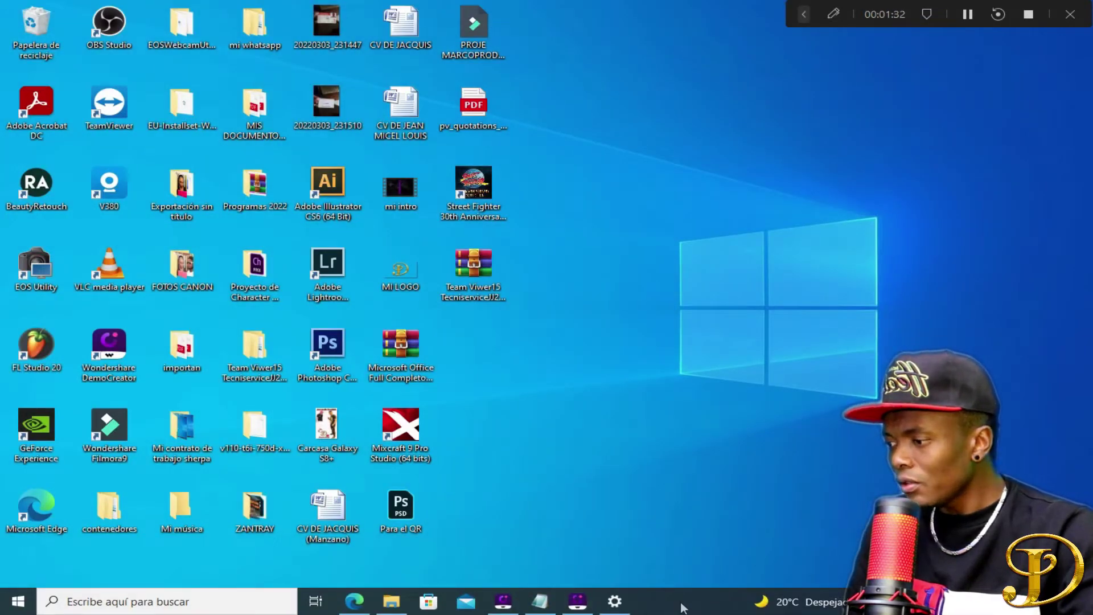
Step: Check the memory details, including speed, slots used and form factor, in Task Manager's performance view, and close Task Manager
right_click(683, 607)
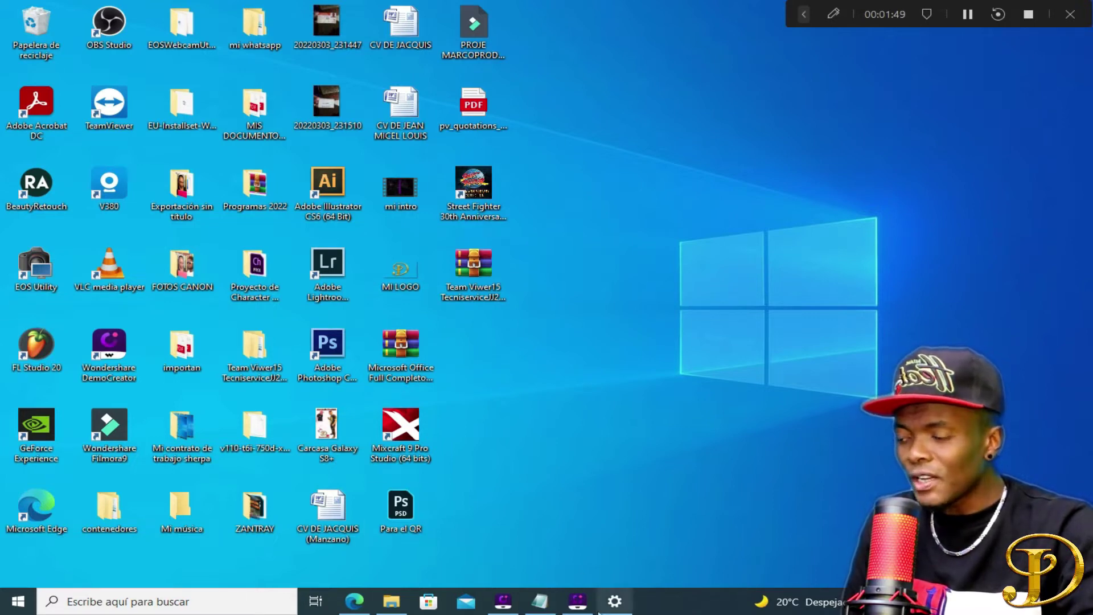
right_click(669, 604)
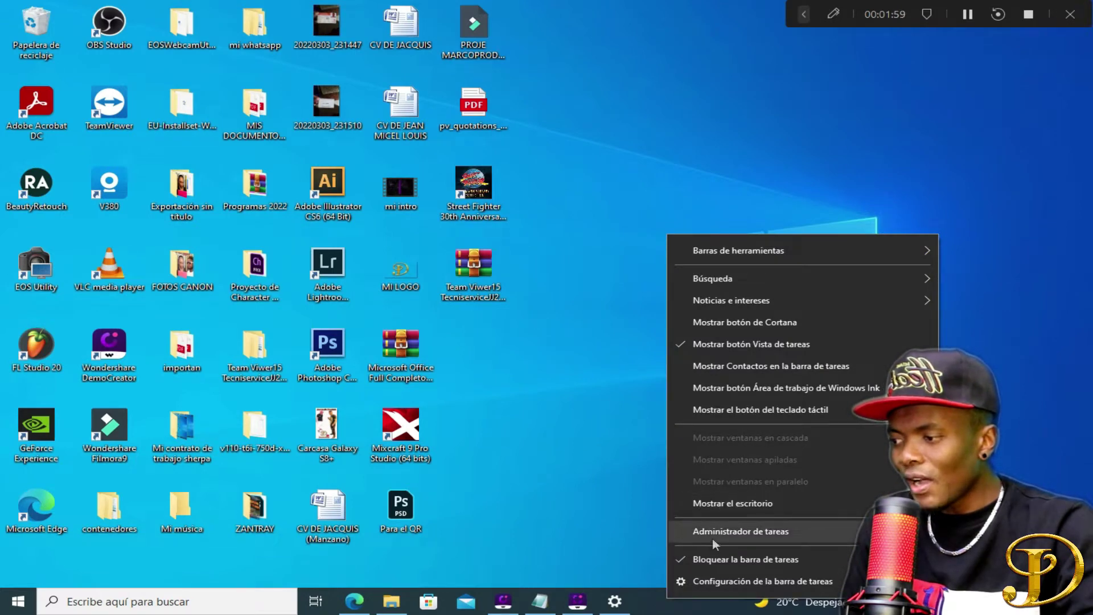
left_click(742, 530)
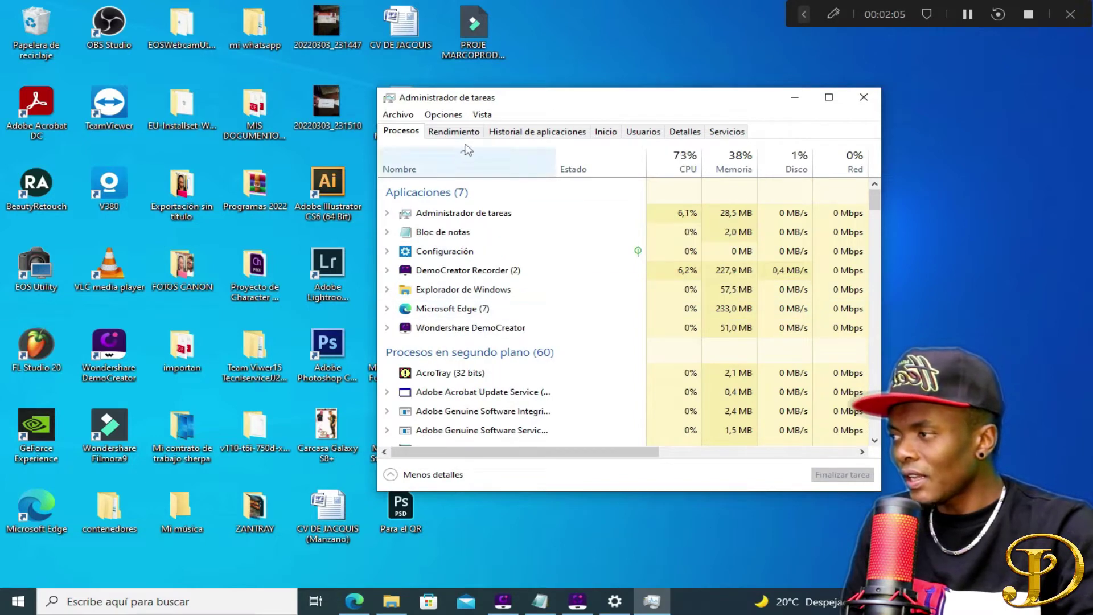
left_click(829, 97)
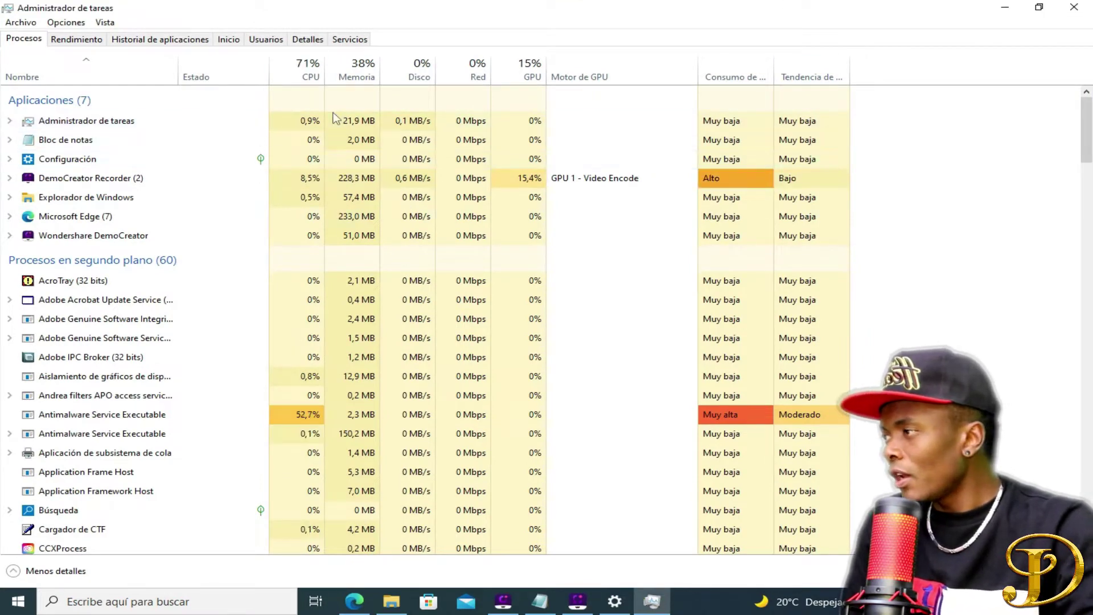
left_click(78, 40)
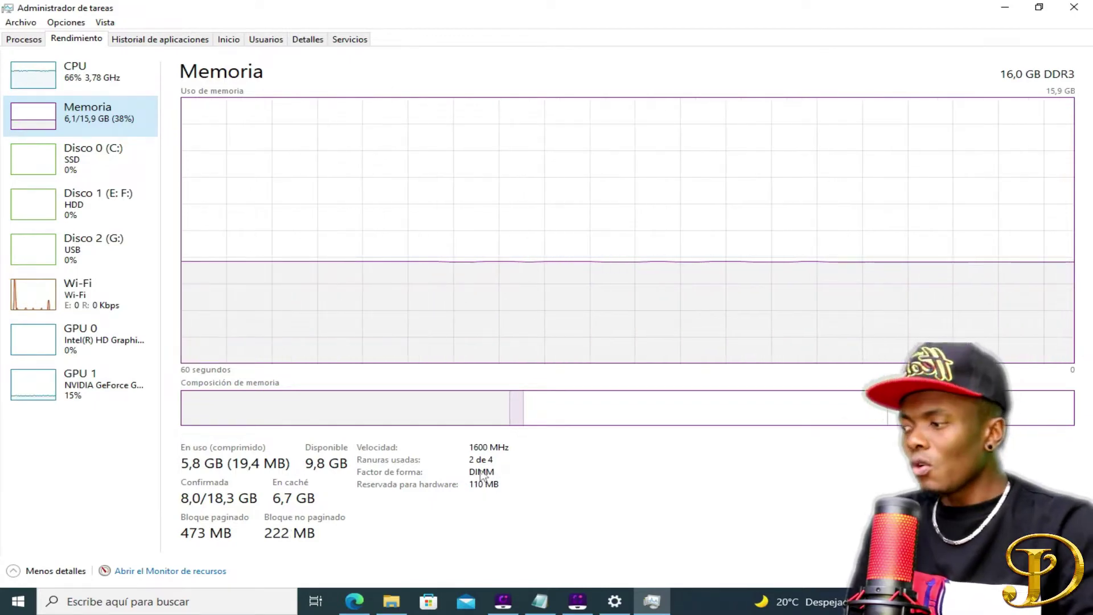
key("alt+F4")
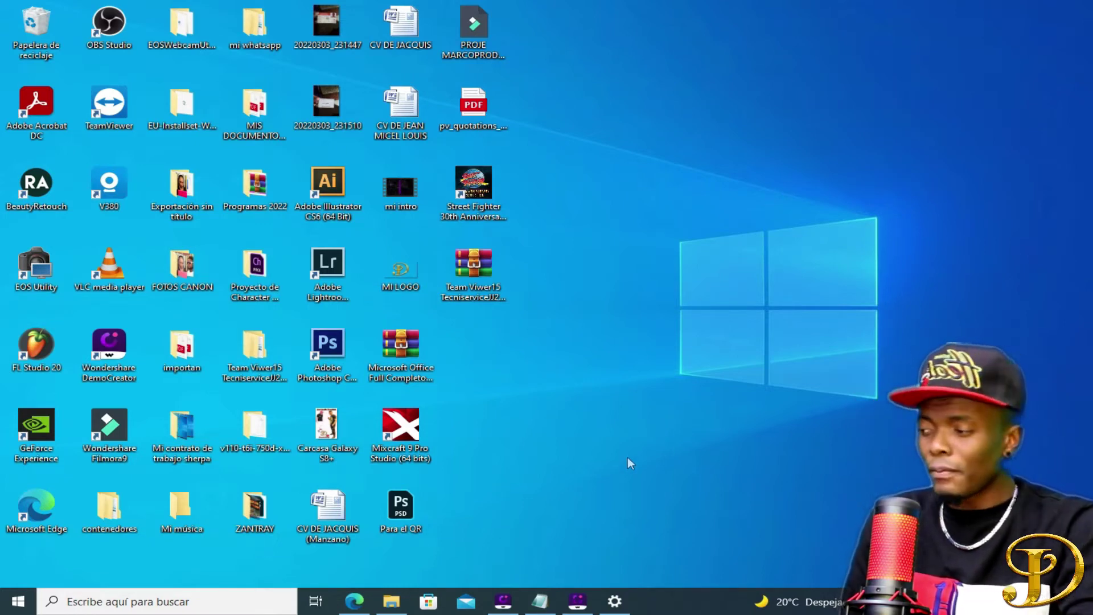
Step: Open Microsoft Edge, and copy the CPU-Z download link from the open Notepad file
left_click(354, 601)
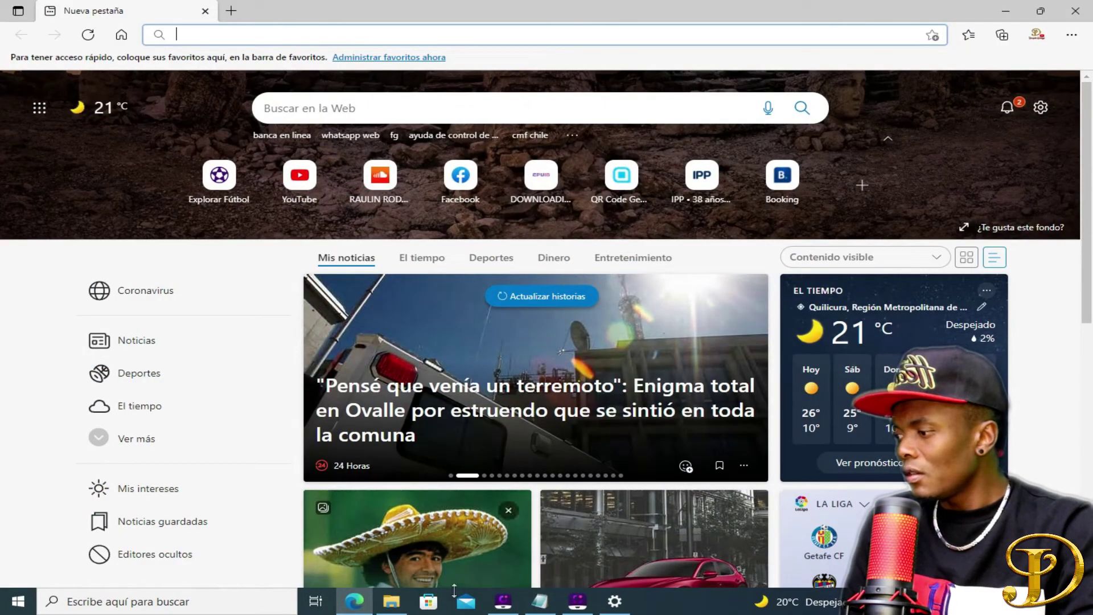
left_click(538, 603)
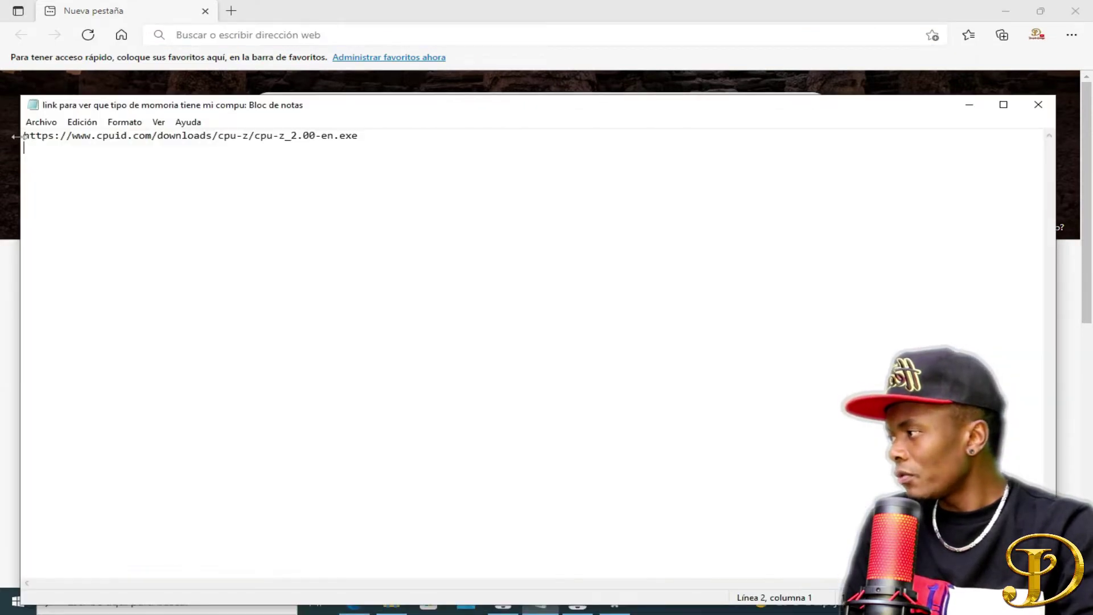
left_click_drag(24, 135, 357, 138)
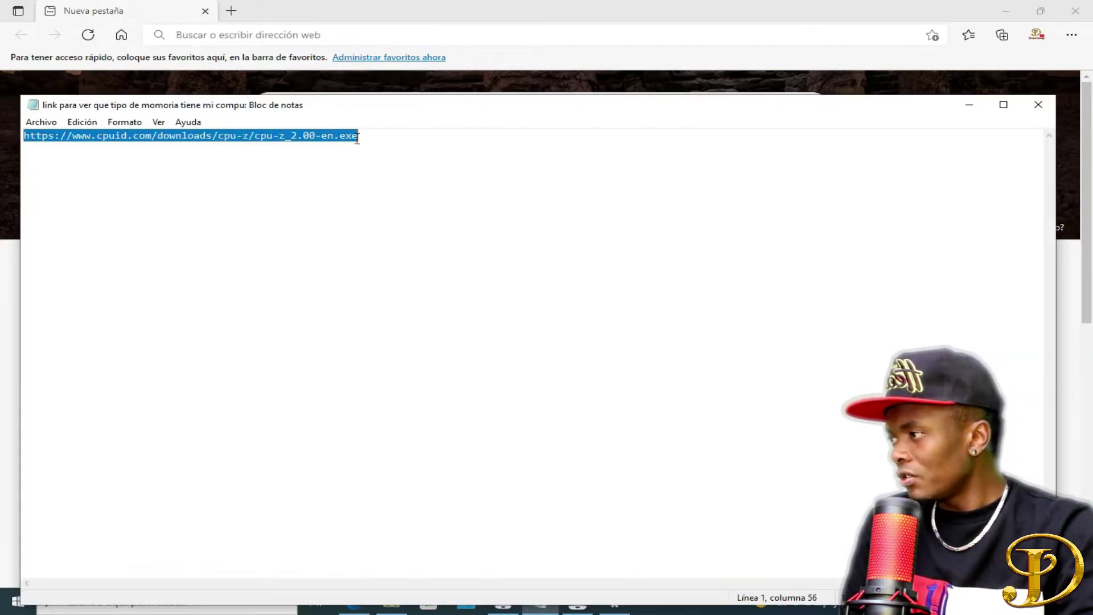
right_click(297, 137)
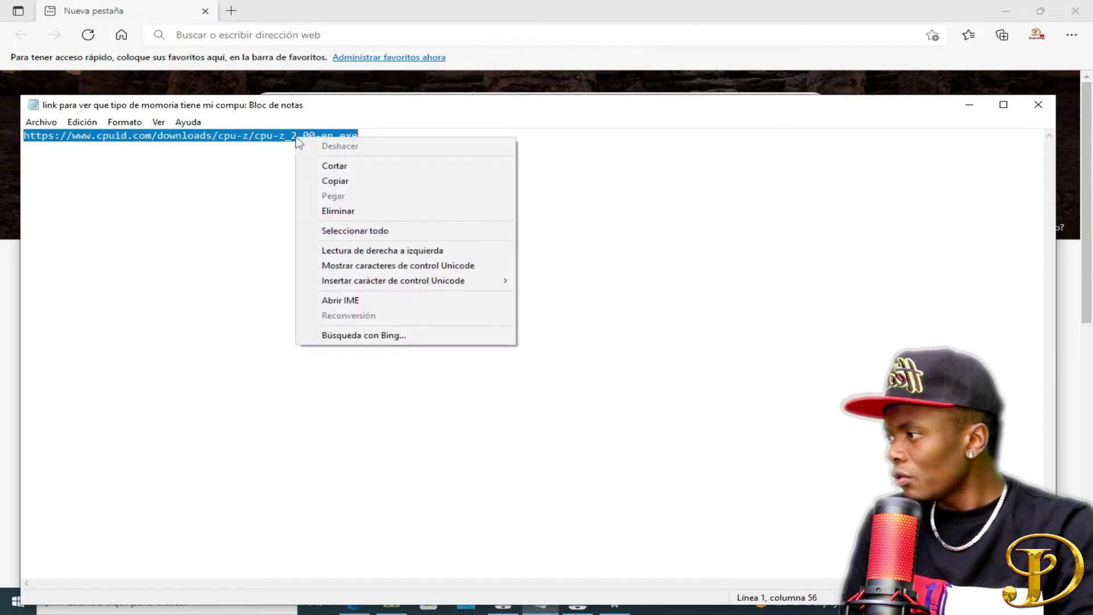
left_click(333, 180)
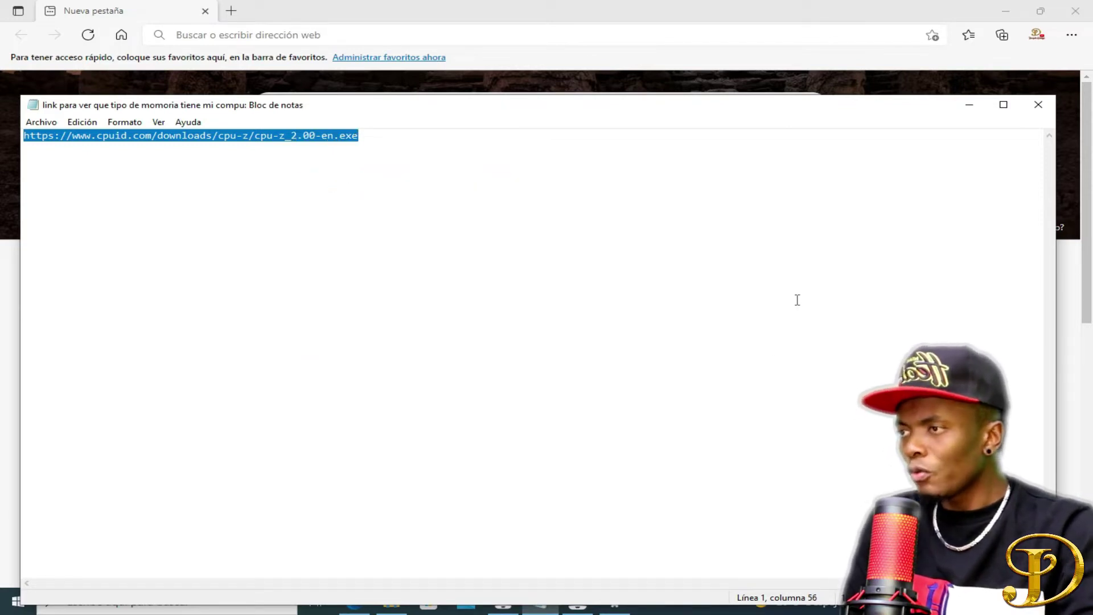
left_click(419, 36)
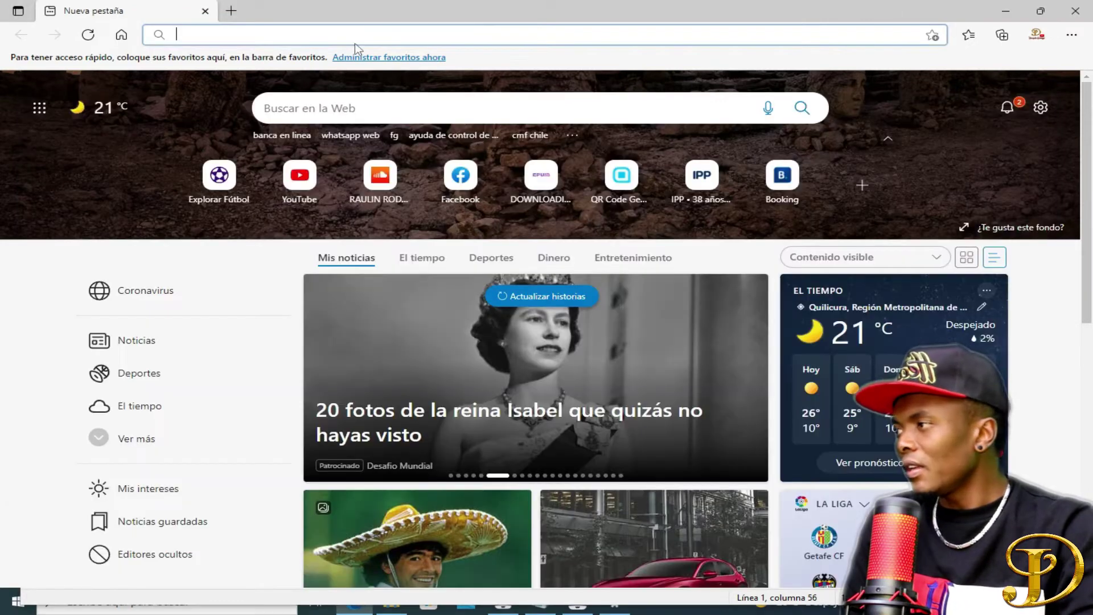
right_click(221, 36)
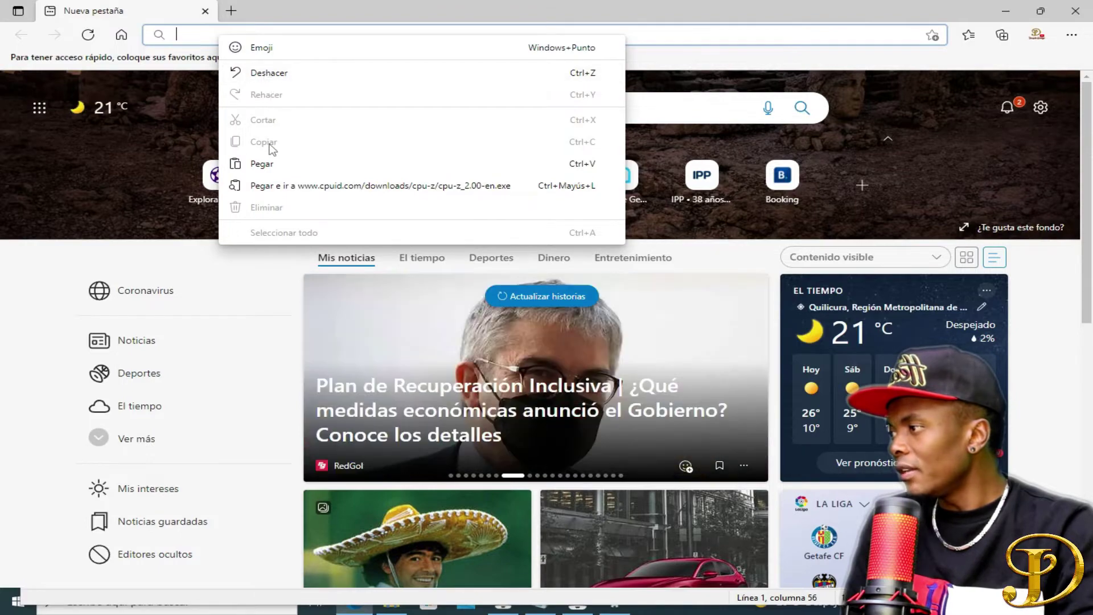
left_click(262, 164)
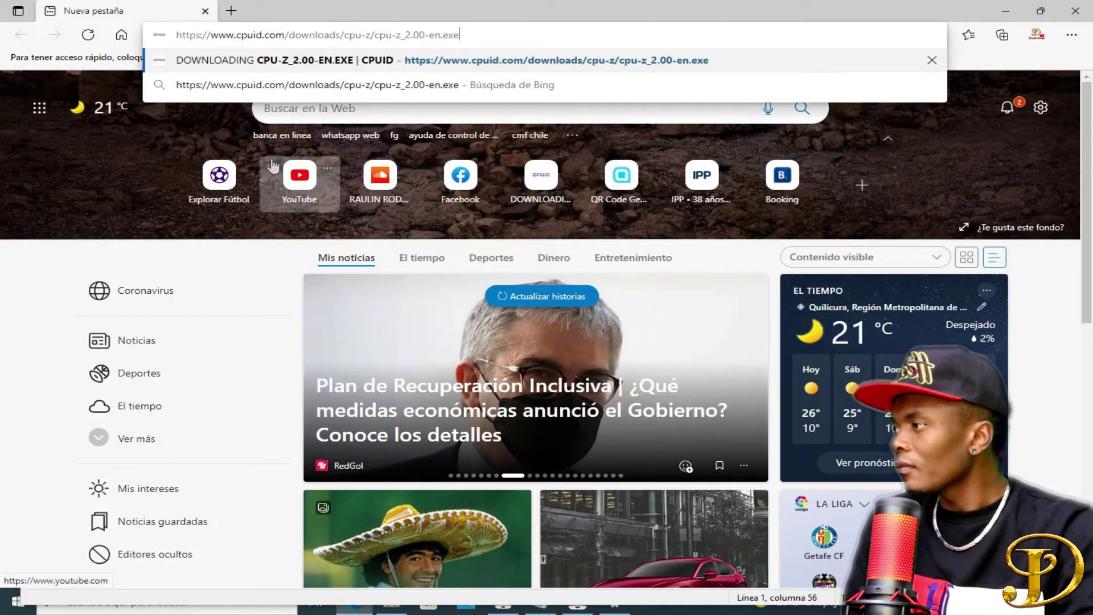
left_click(323, 64)
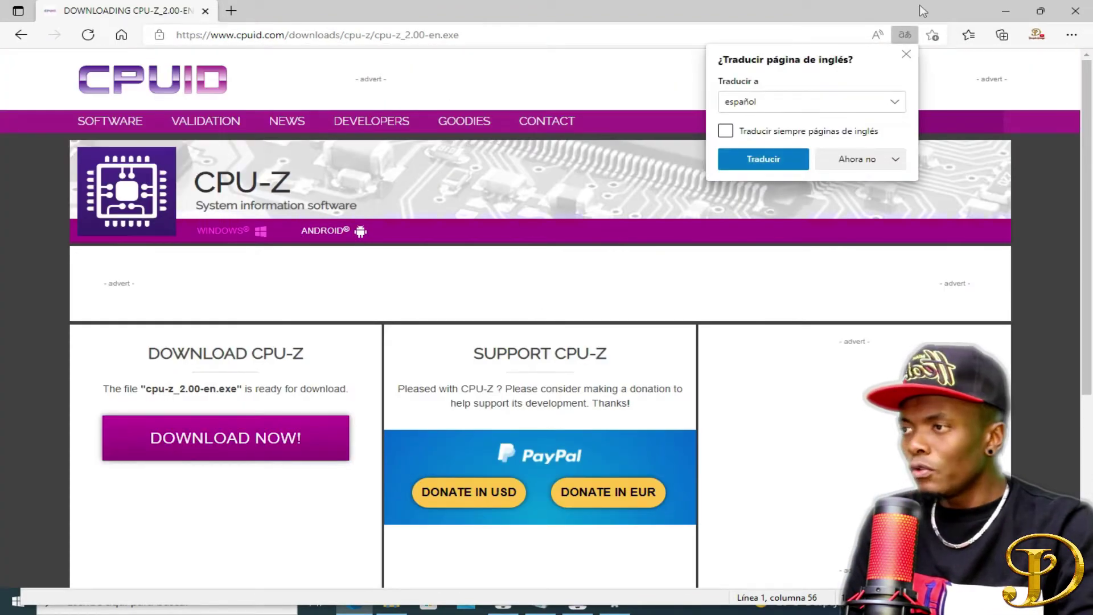
Step: Dismiss the translation offer and download the cpu-z_2.00-en.exe installer, closing the advertisement that interrupts it
left_click(907, 54)
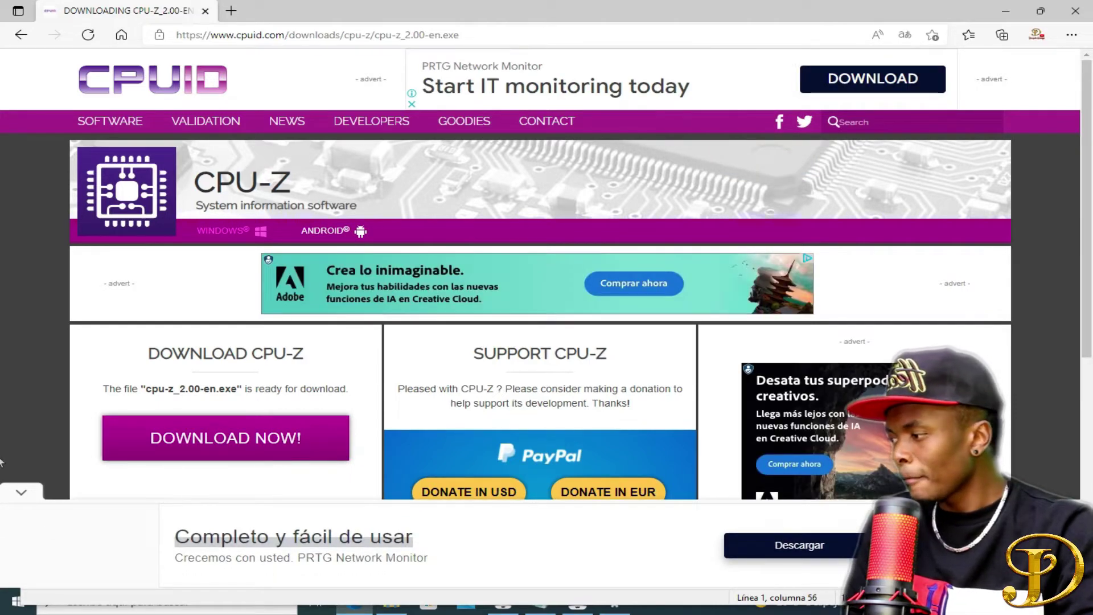
left_click(21, 494)
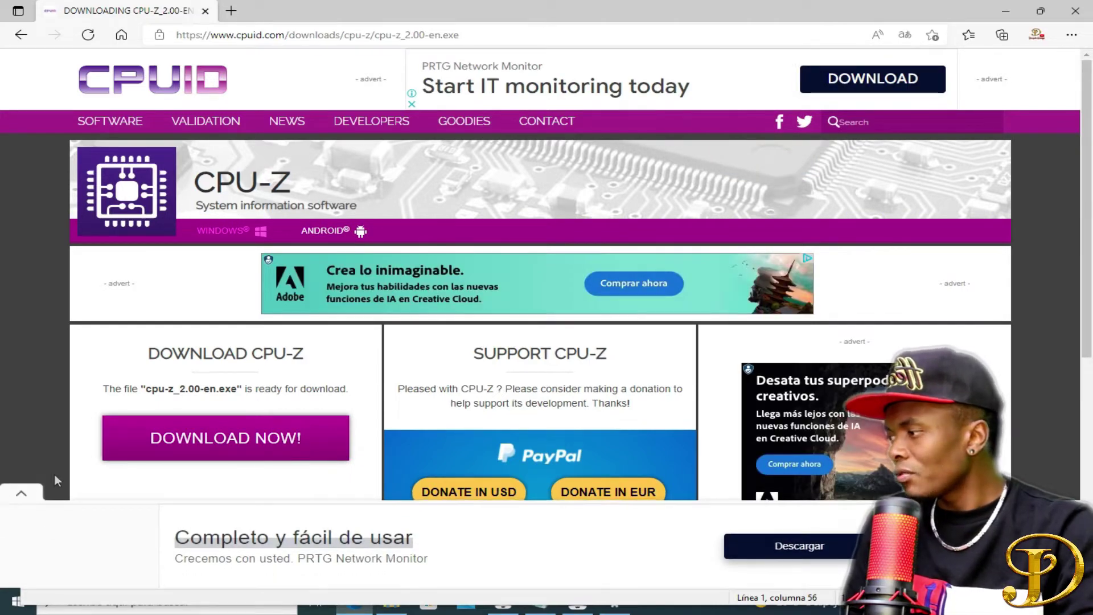
left_click(300, 452)
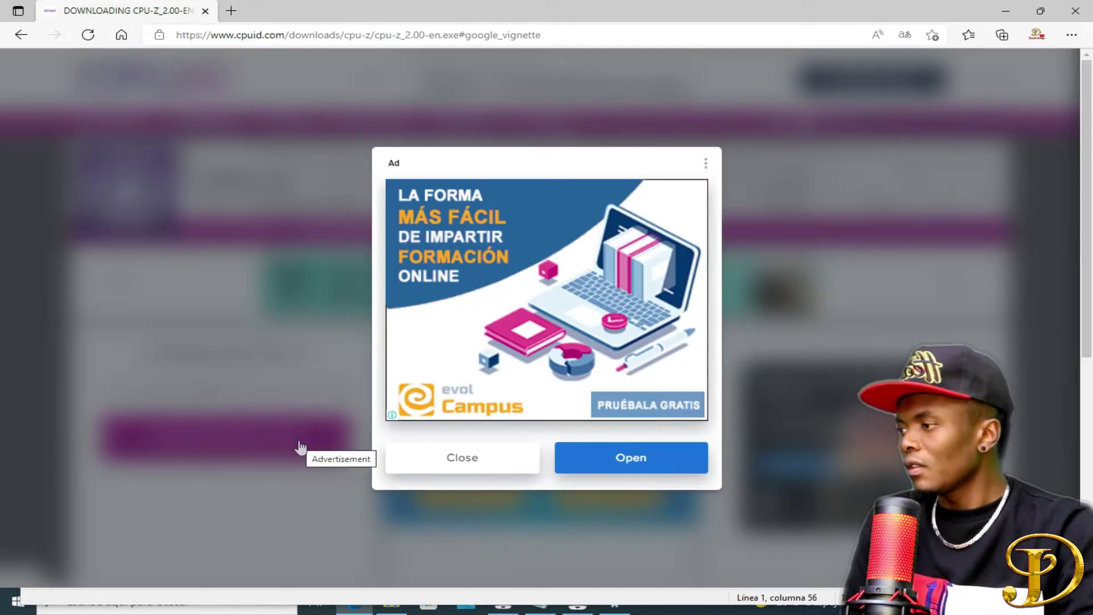
left_click(493, 467)
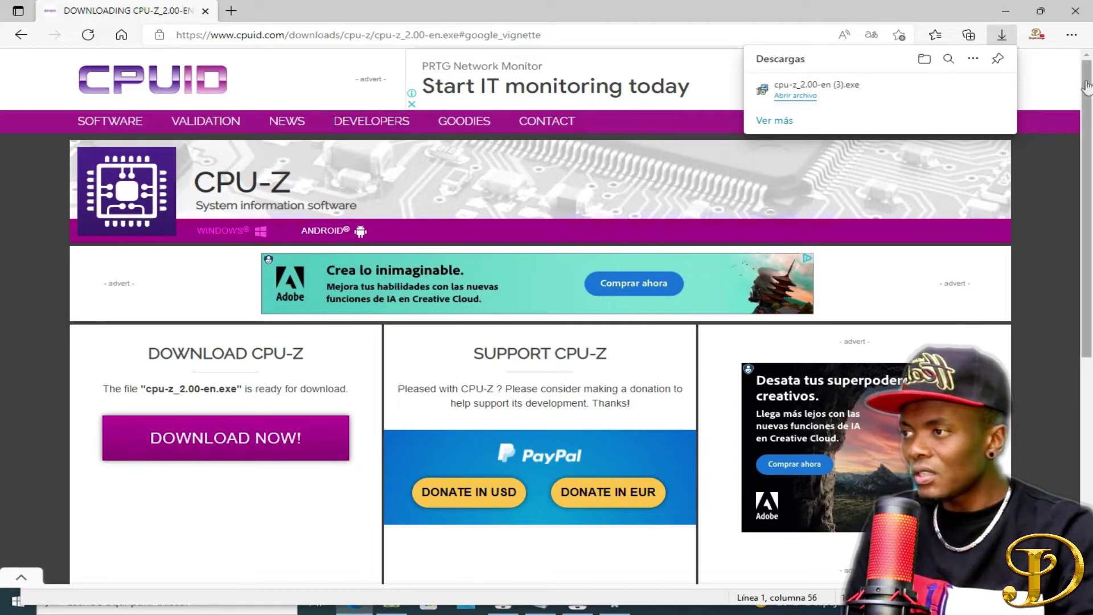
Step: Minimize the browser and Notepad, run the CPU-Z 2.00 installer from the Descargas folder, and minimize the folder window
left_click(1004, 11)
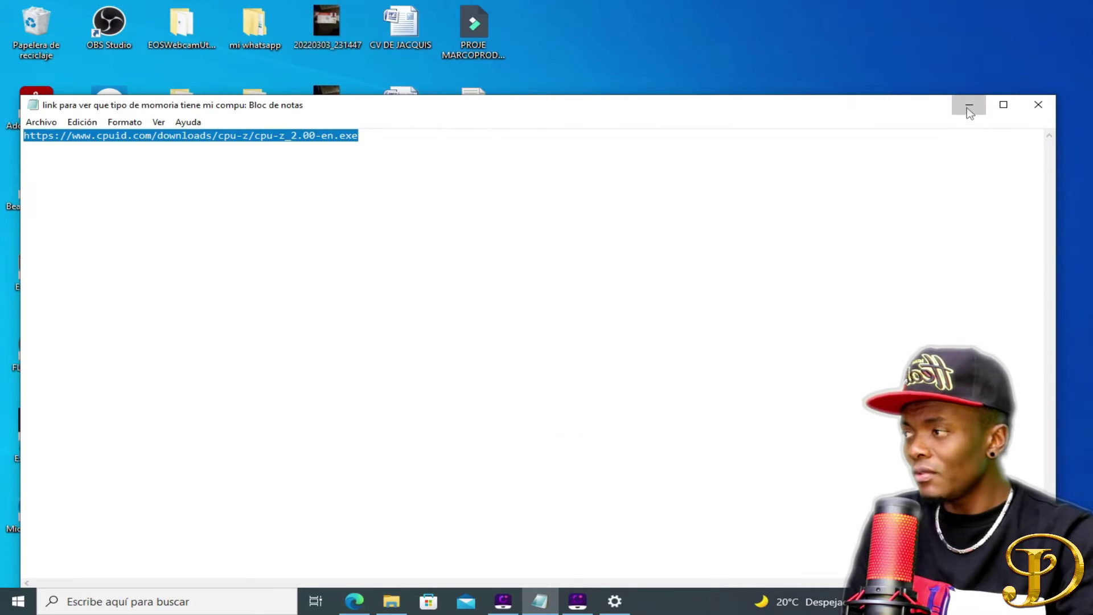
left_click(968, 109)
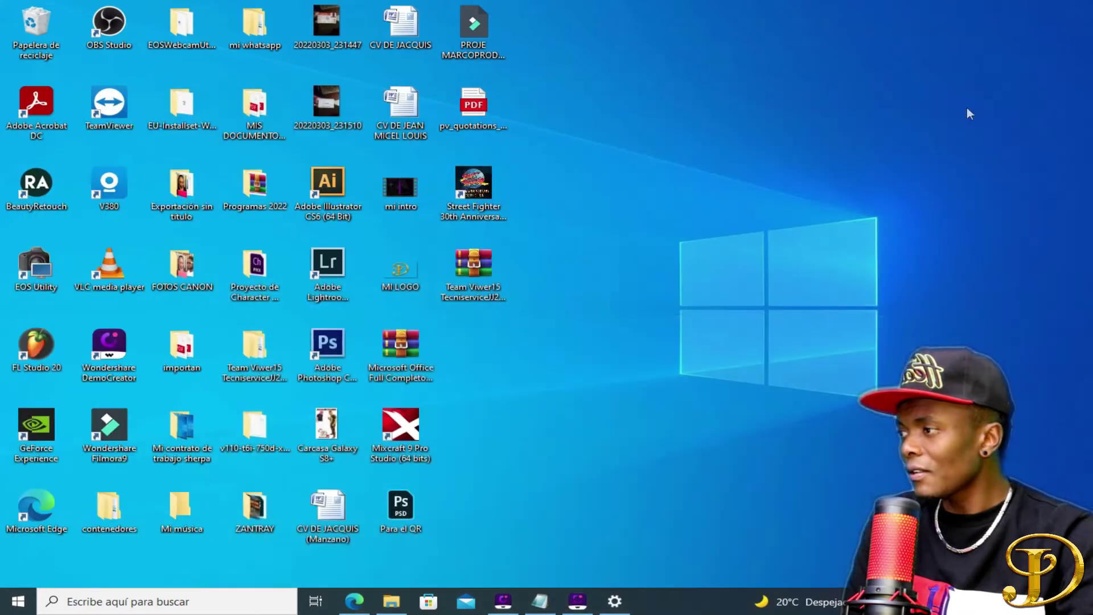
left_click(391, 601)
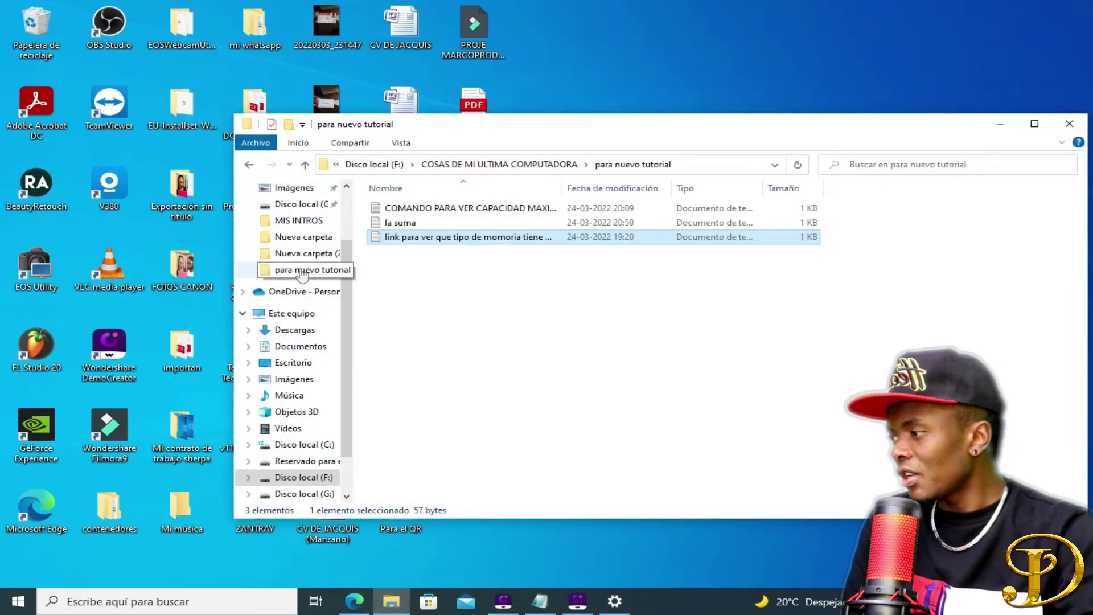
left_click(313, 335)
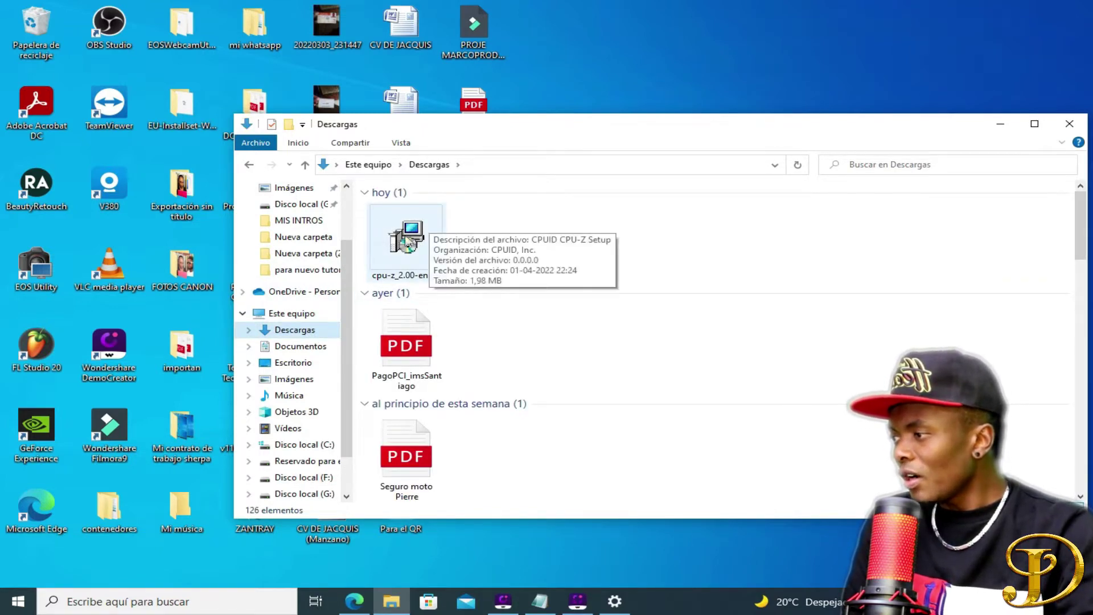
left_click(419, 242)
right_click(417, 227)
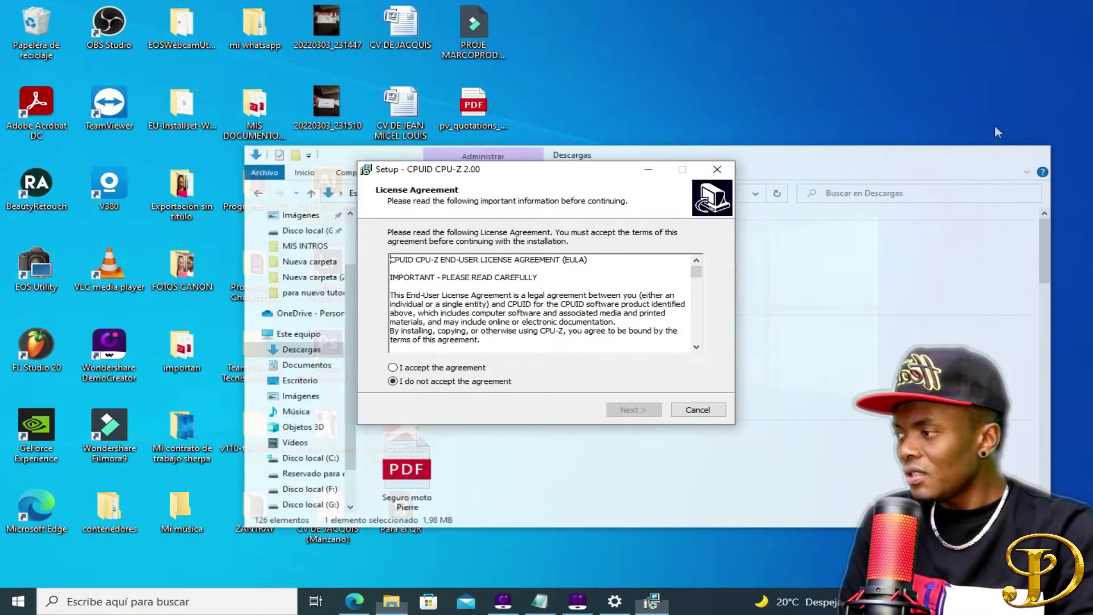
left_click(999, 124)
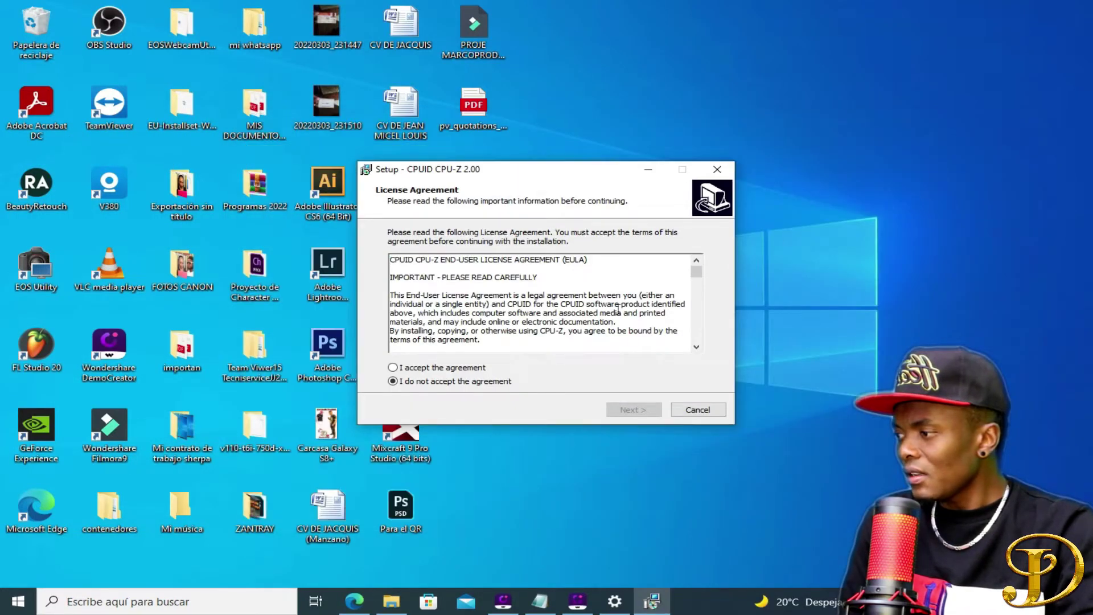
Step: Accept the license, install CPU-Z in C:\Program Files\CPUID\CPU-Z with a desktop icon, and finish setup without viewing cpuz_readme.txt
left_click(443, 369)
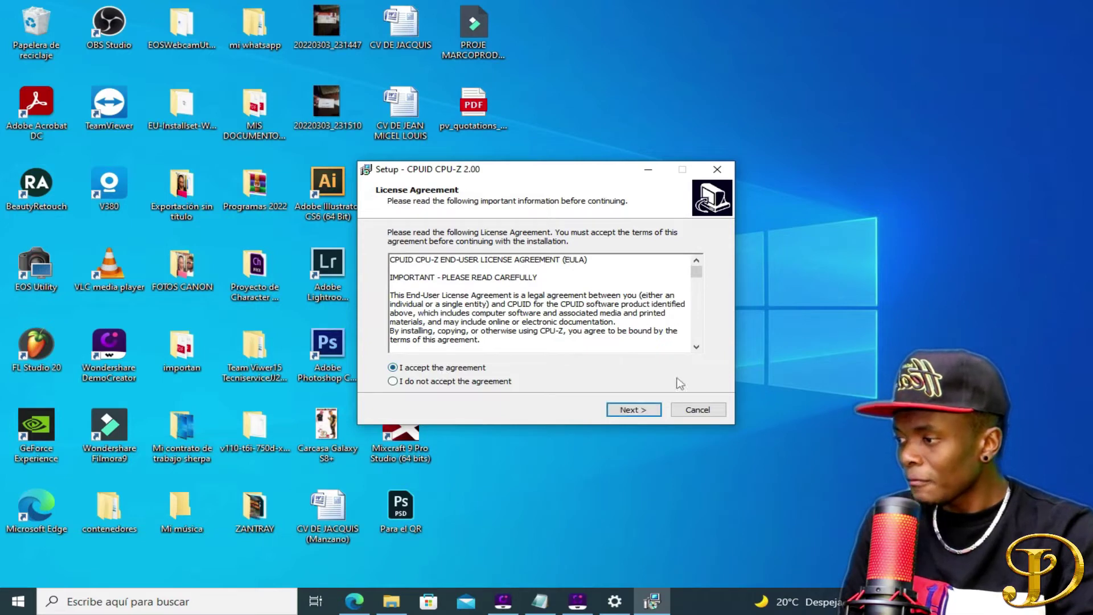
left_click(650, 414)
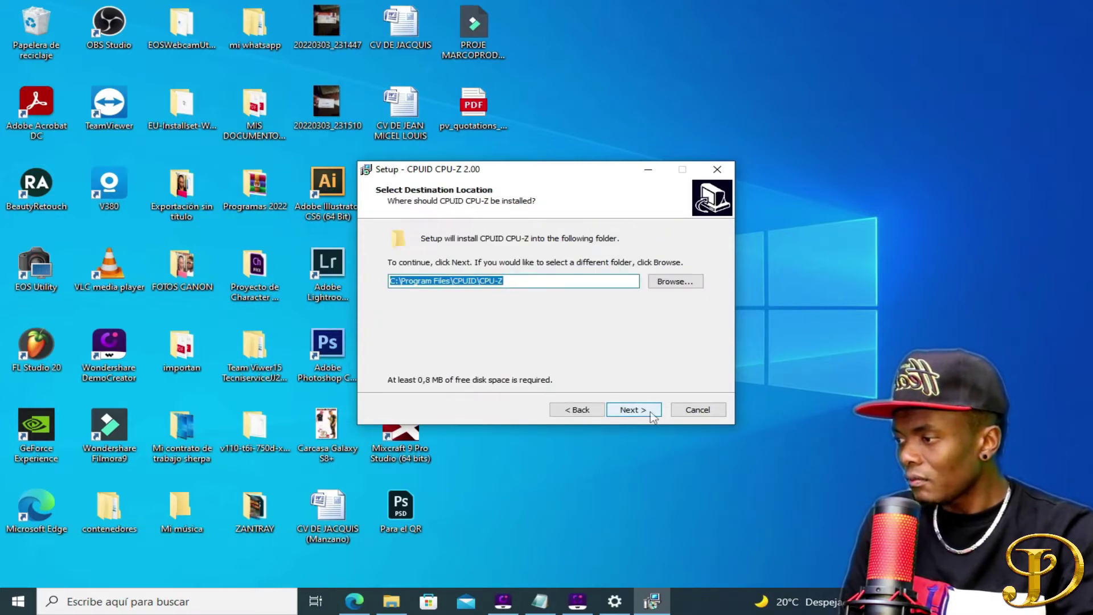
left_click(652, 413)
left_click(653, 414)
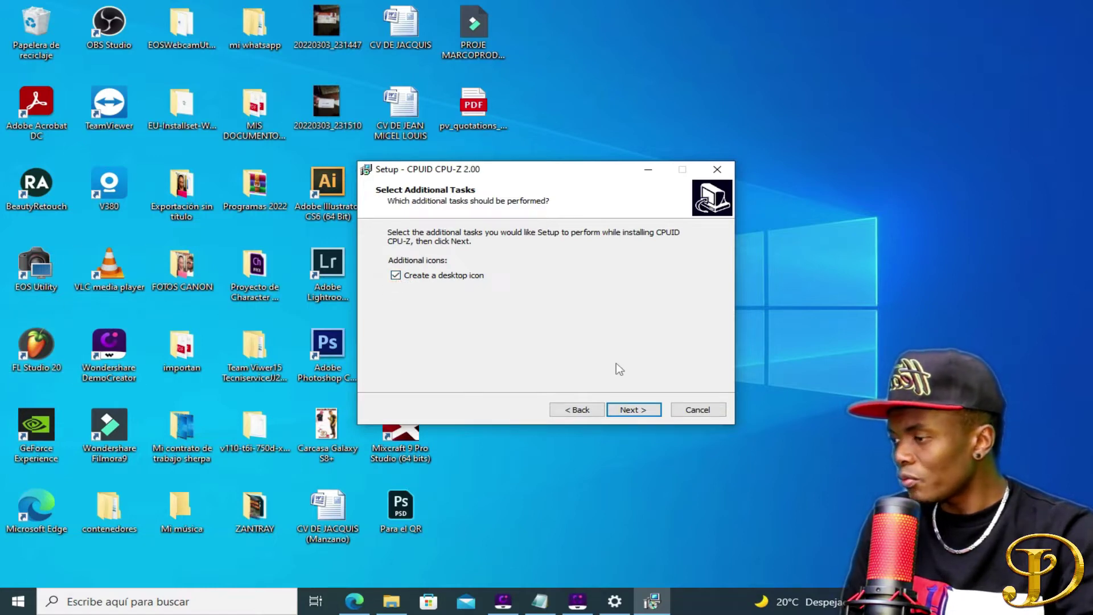
left_click(654, 413)
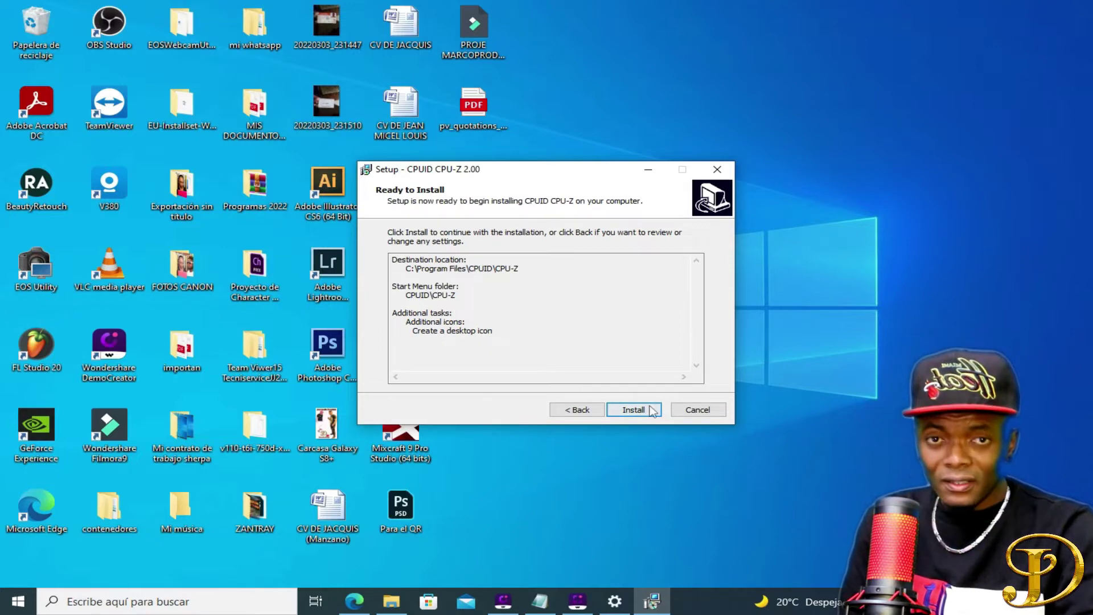
left_click(650, 410)
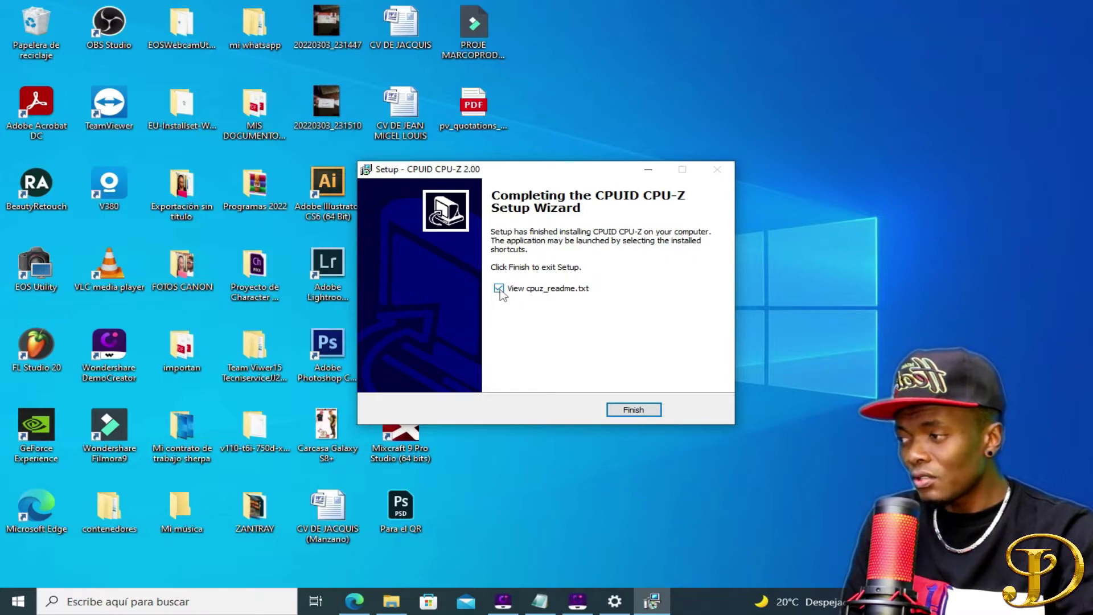
left_click(498, 288)
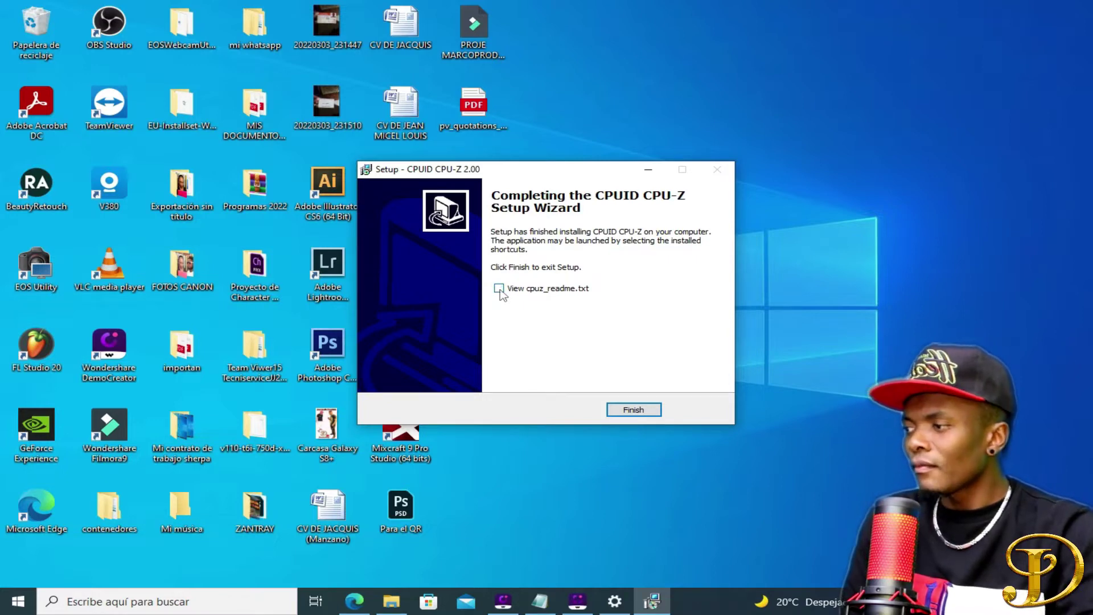
left_click(642, 411)
Step: Move the CPUID CPU-Z shortcut to an empty area of the desktop and launch CPU-Z from it
left_click_drag(473, 347, 777, 215)
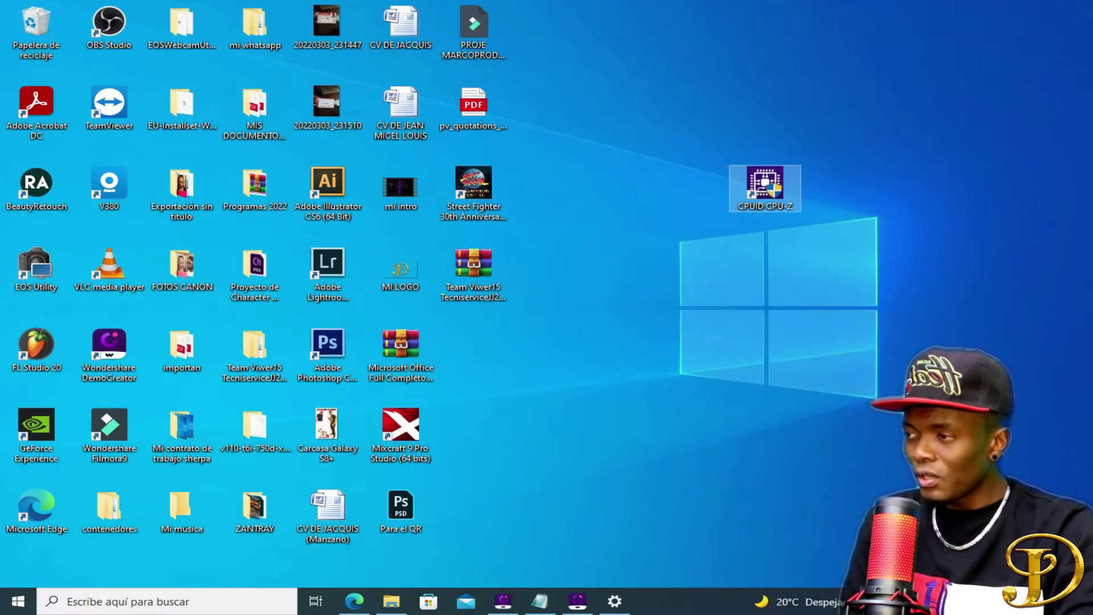
key("Return")
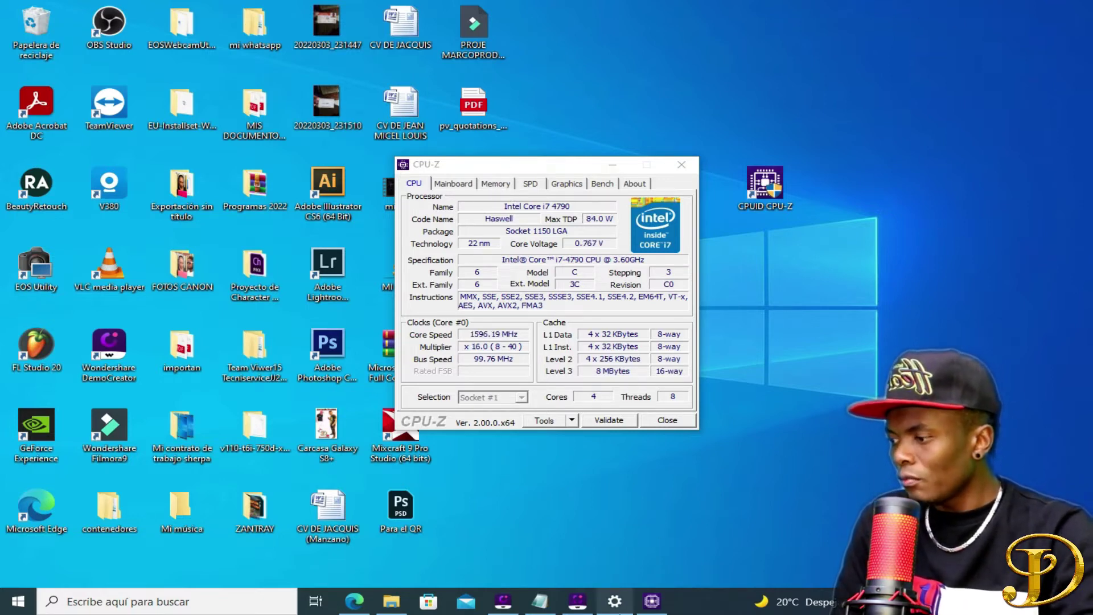
key("ctrl+shift+d")
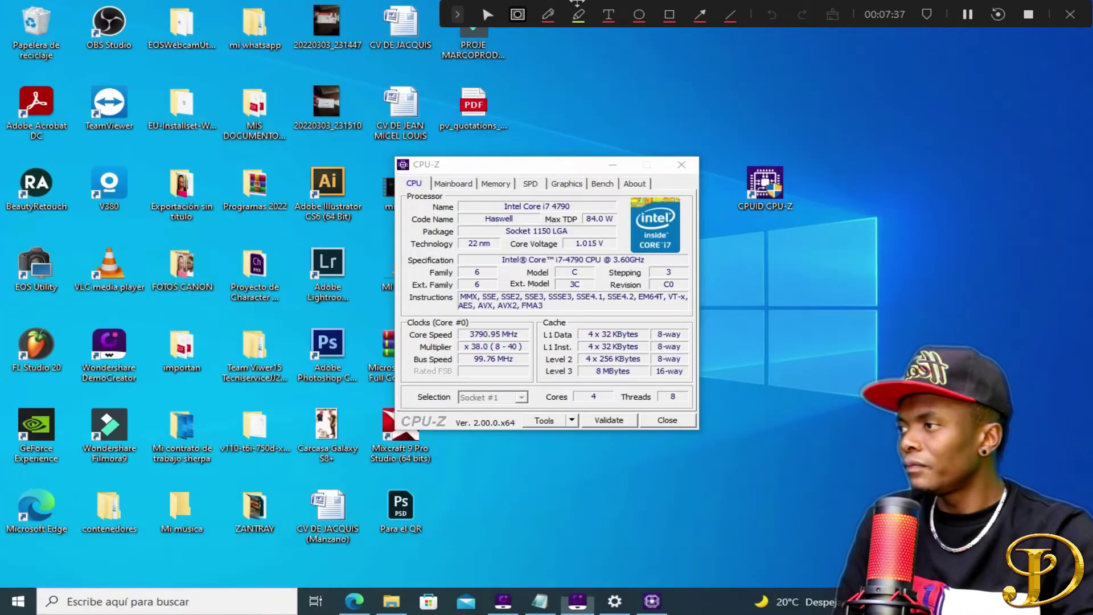
left_click(458, 16)
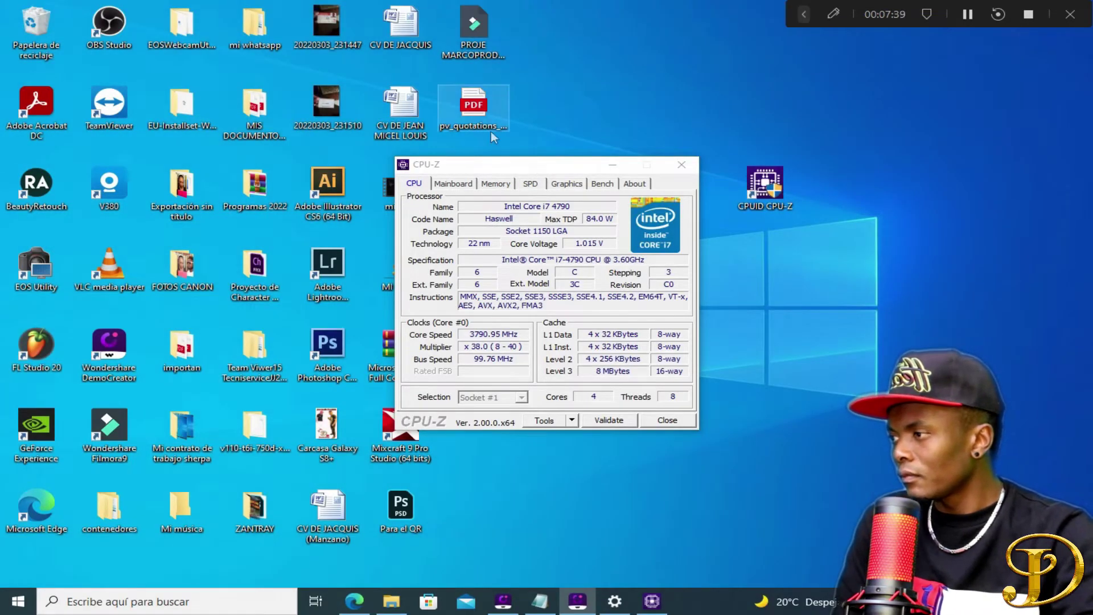
Step: Check the RAM type in CPU-Z's memory information and close CPU-Z
left_click(496, 184)
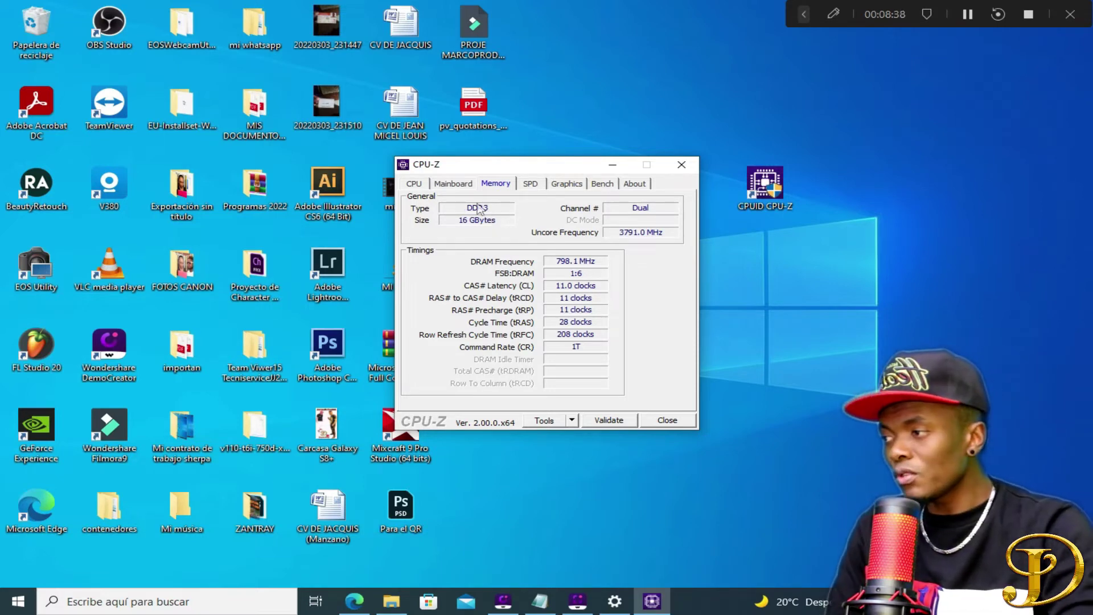
left_click(683, 166)
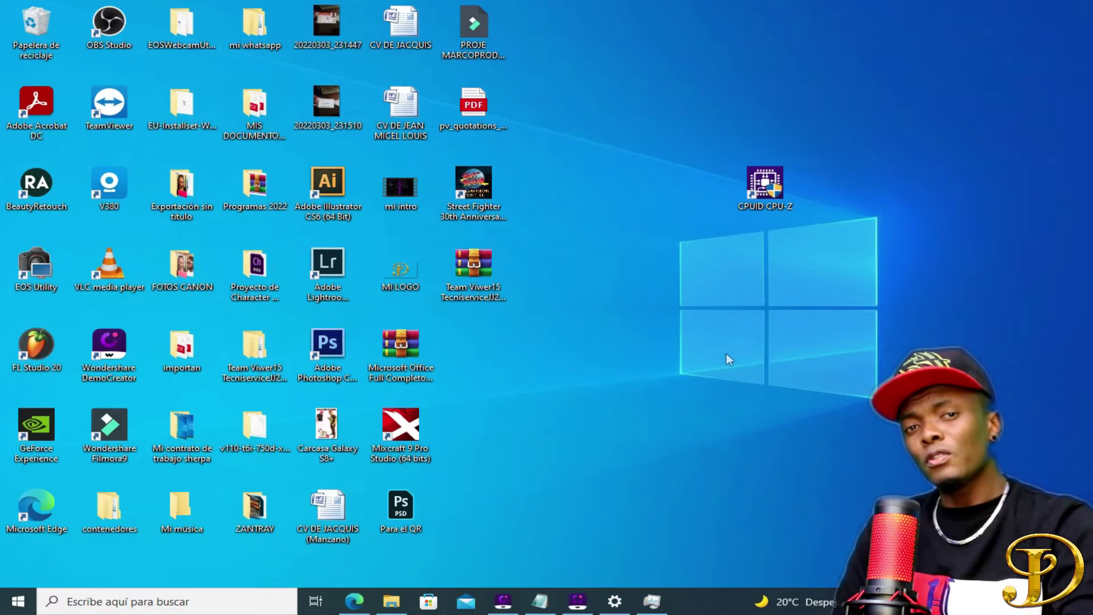
Step: Bring up the open Task Manager and Settings windows in turn and close both of them
left_click(651, 602)
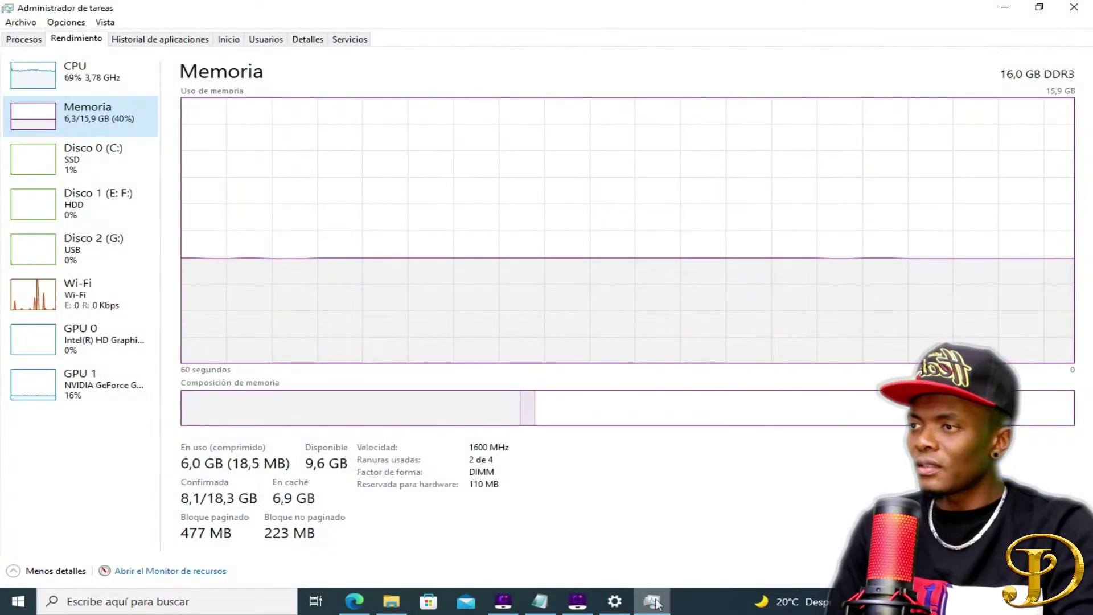
left_click(1074, 7)
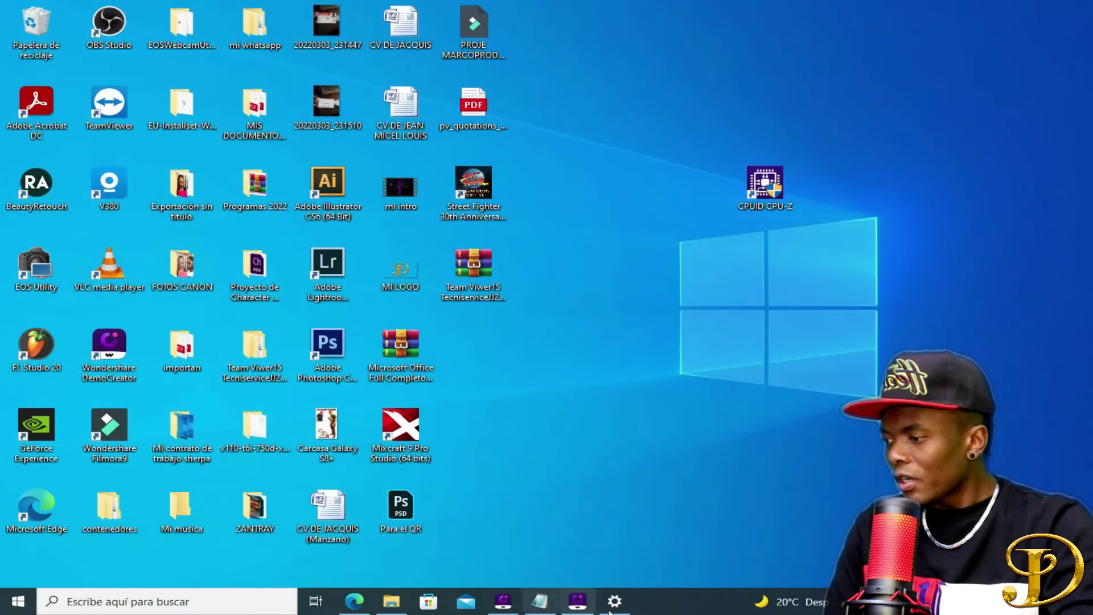
left_click(614, 601)
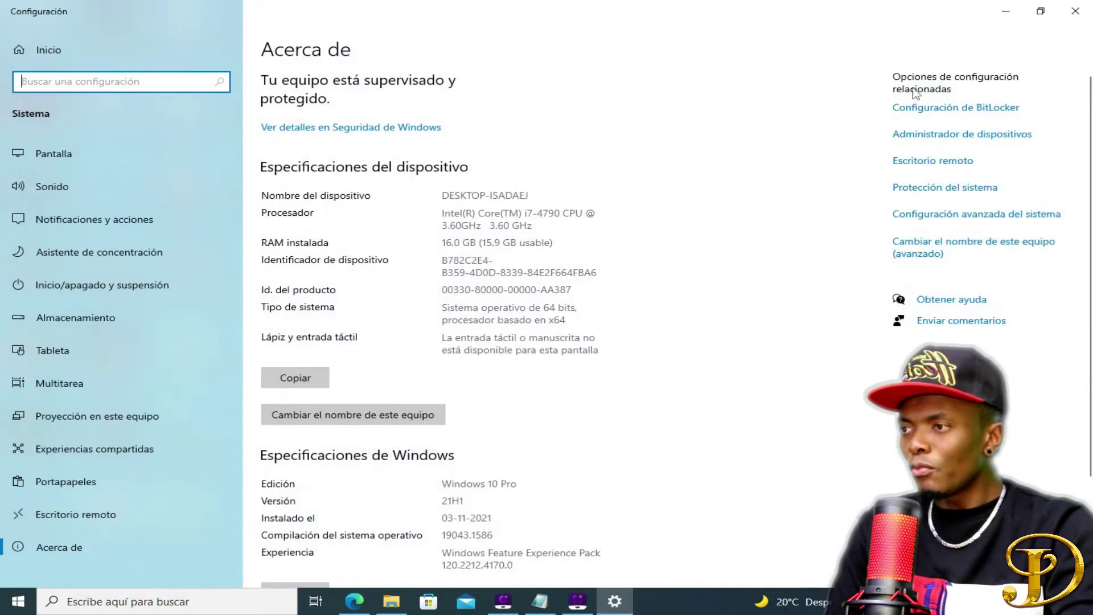
left_click(1075, 6)
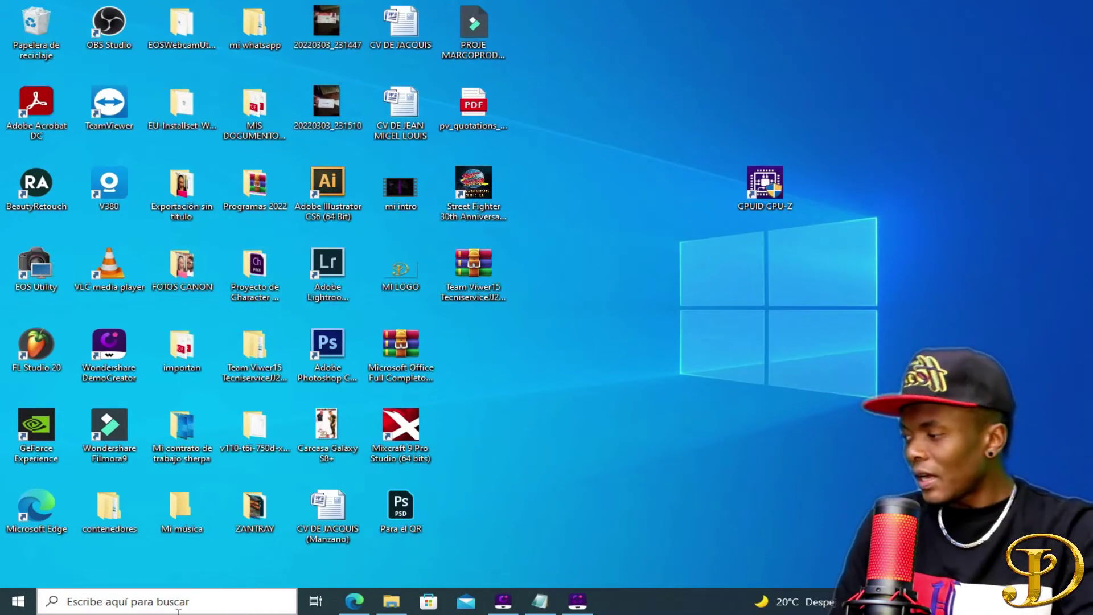
left_click(578, 601)
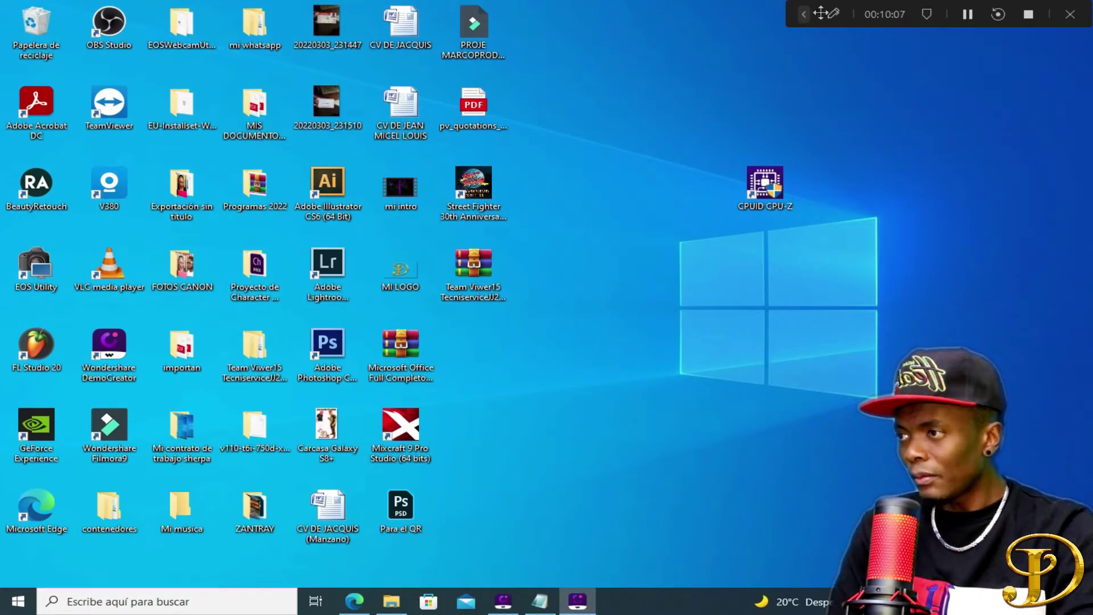
left_click(804, 13)
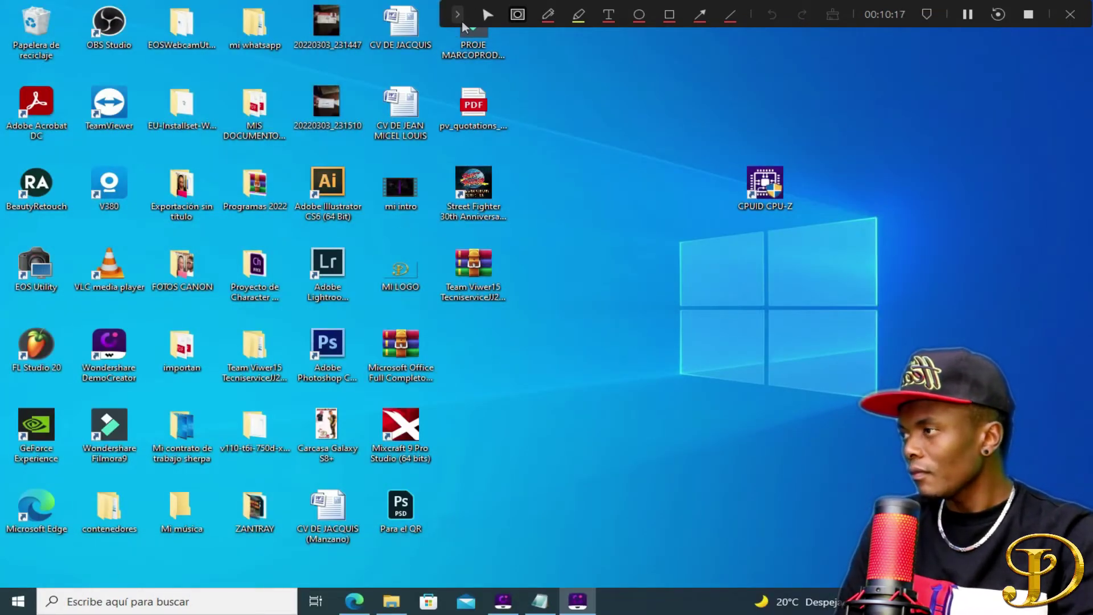
left_click(457, 15)
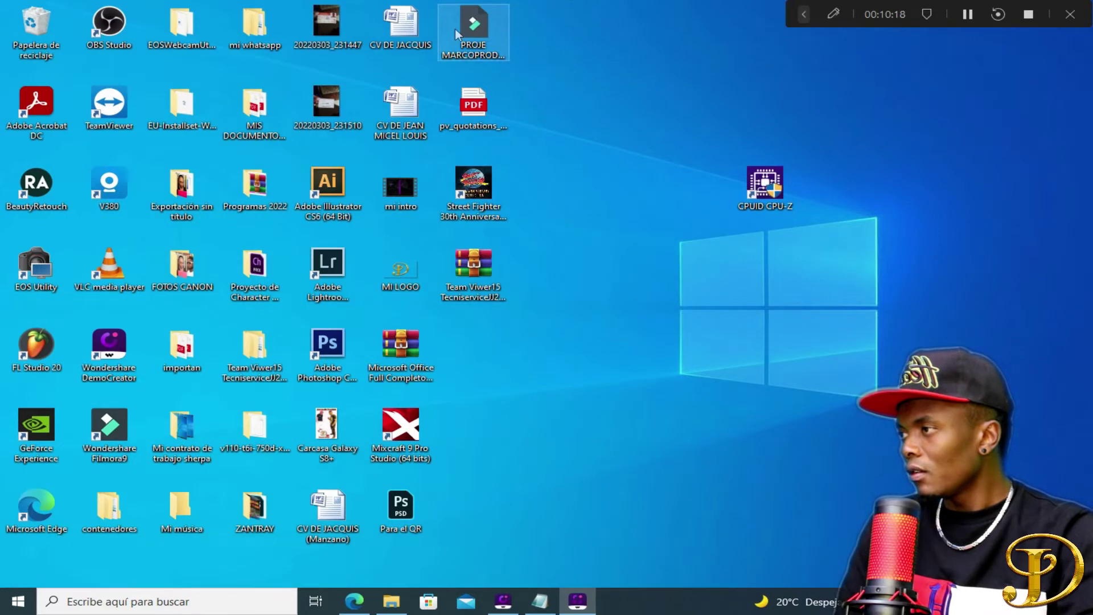
Step: Search Windows for cmd, open Command Prompt maximized, and run "wmic memphysical get MaxCapacity, MemoryDevices"
left_click(151, 607)
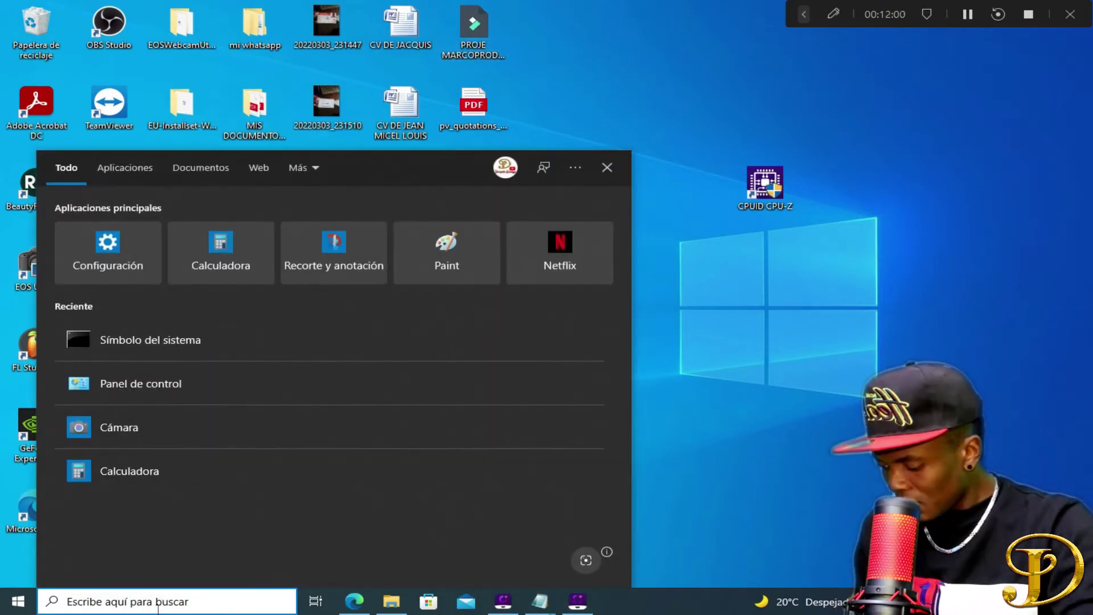
type("cm")
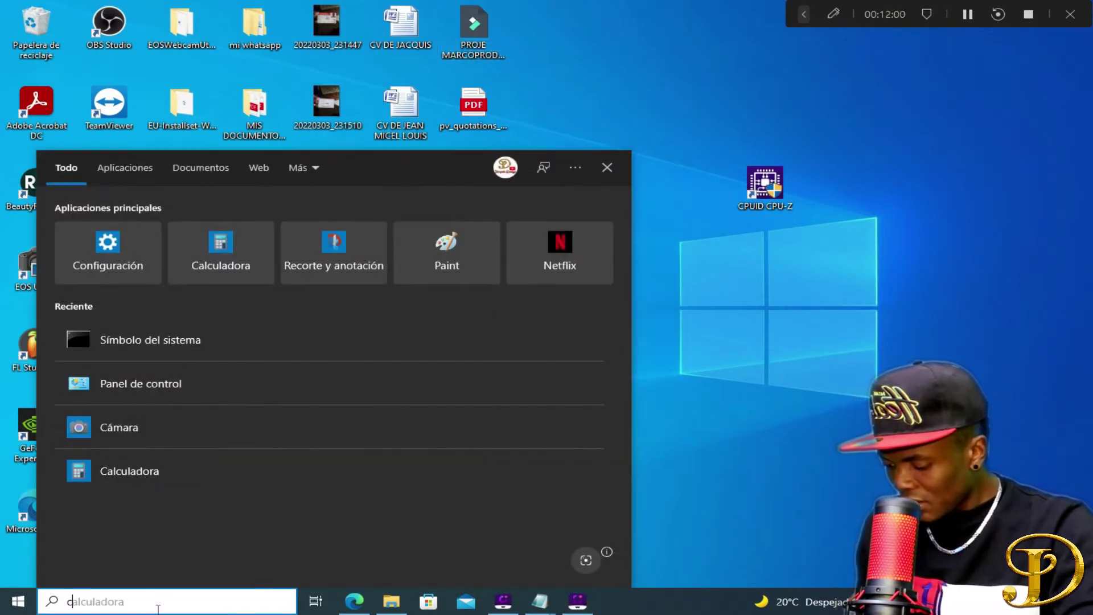
type("d")
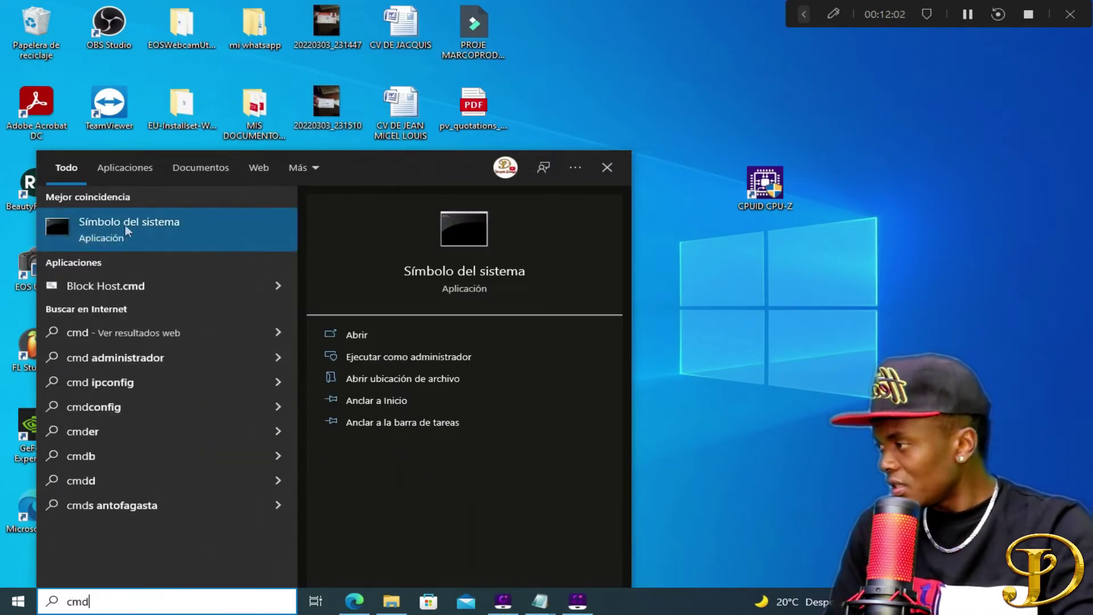
left_click(141, 221)
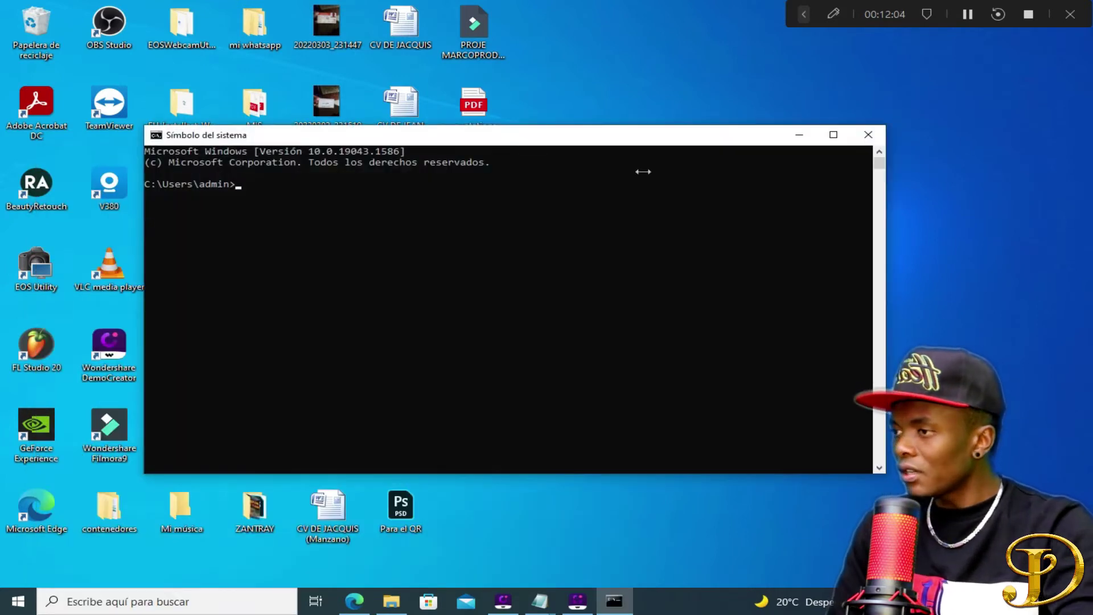
left_click(834, 135)
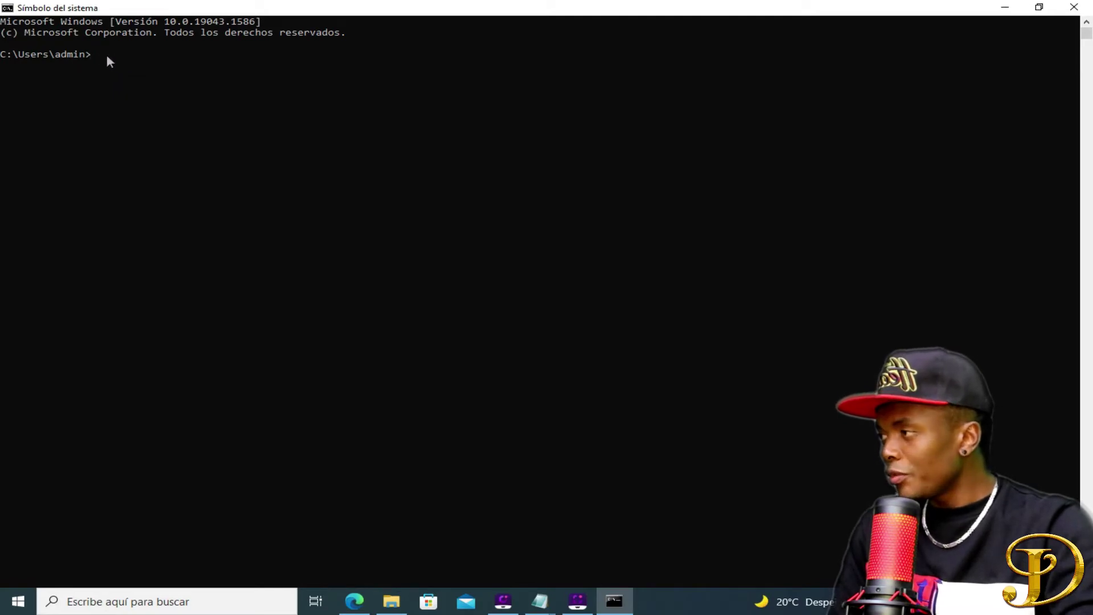
type("wmic memphysical get MaxCapacity, MemoryDevices")
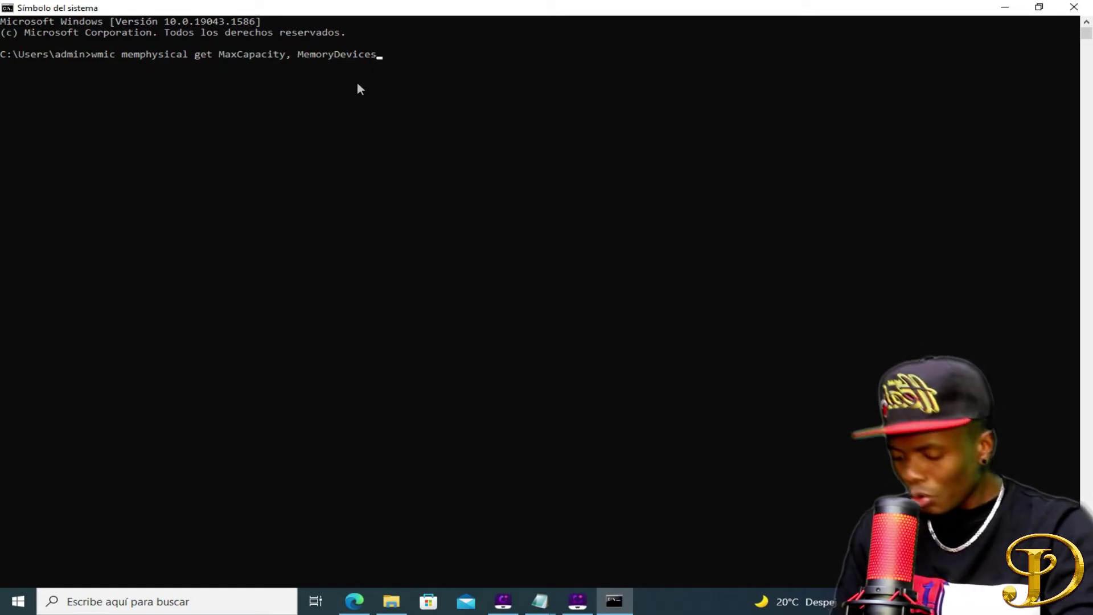
key("Return")
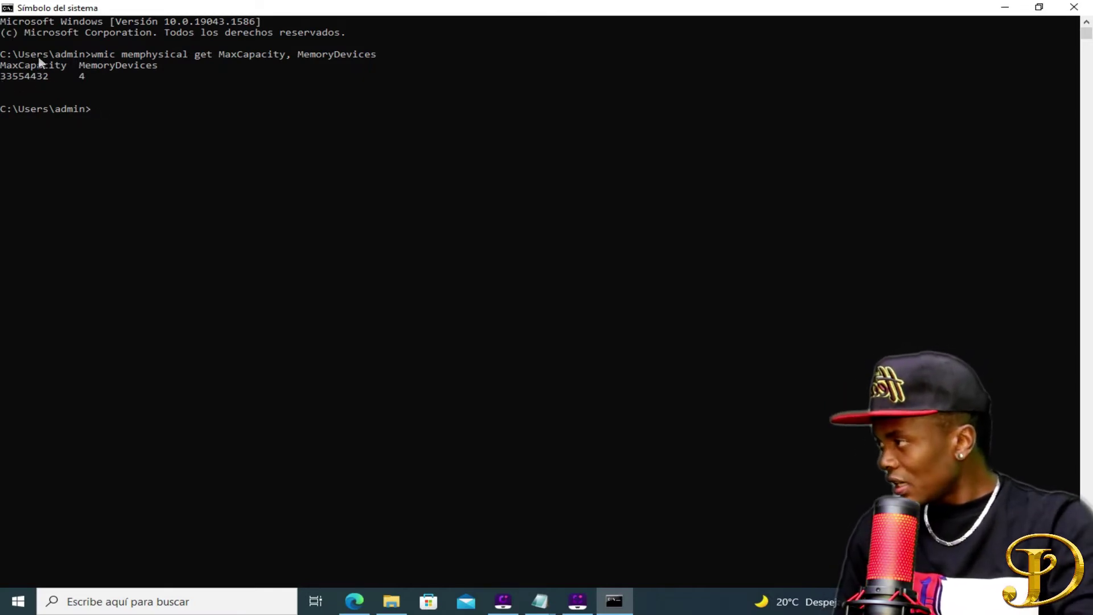
Step: Copy the MaxCapacity value from the command output and minimize Command Prompt
left_click_drag(4, 79, 48, 82)
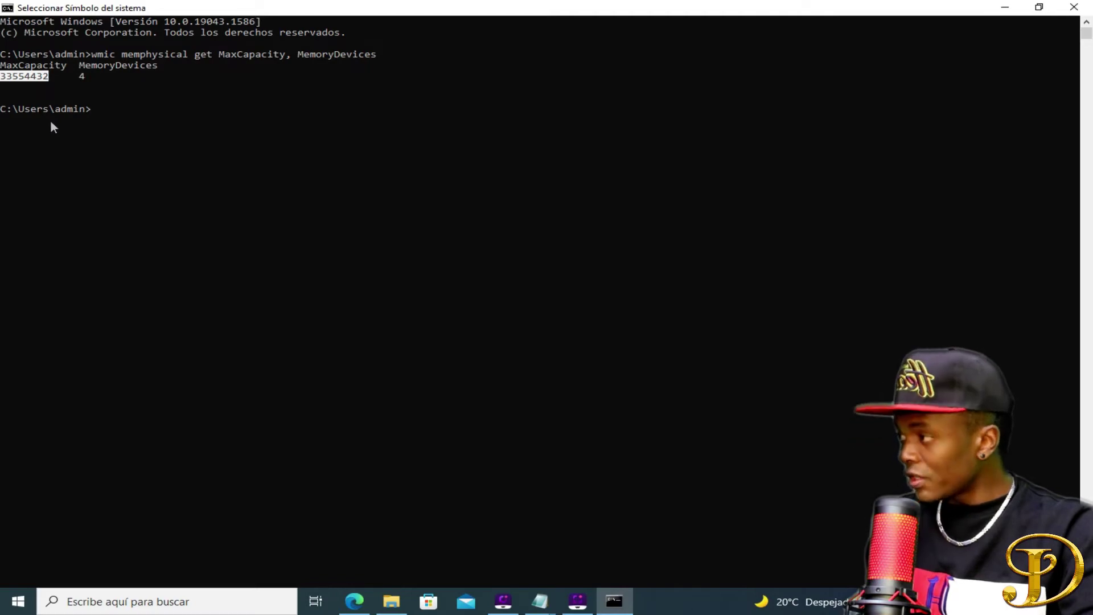
key("ctrl+c")
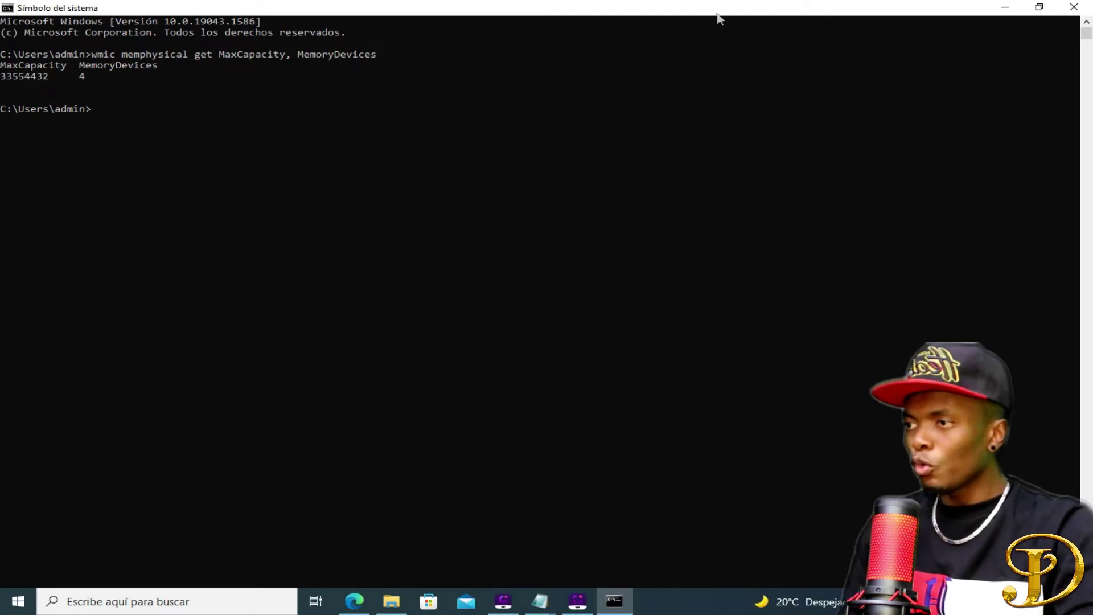
left_click(1005, 7)
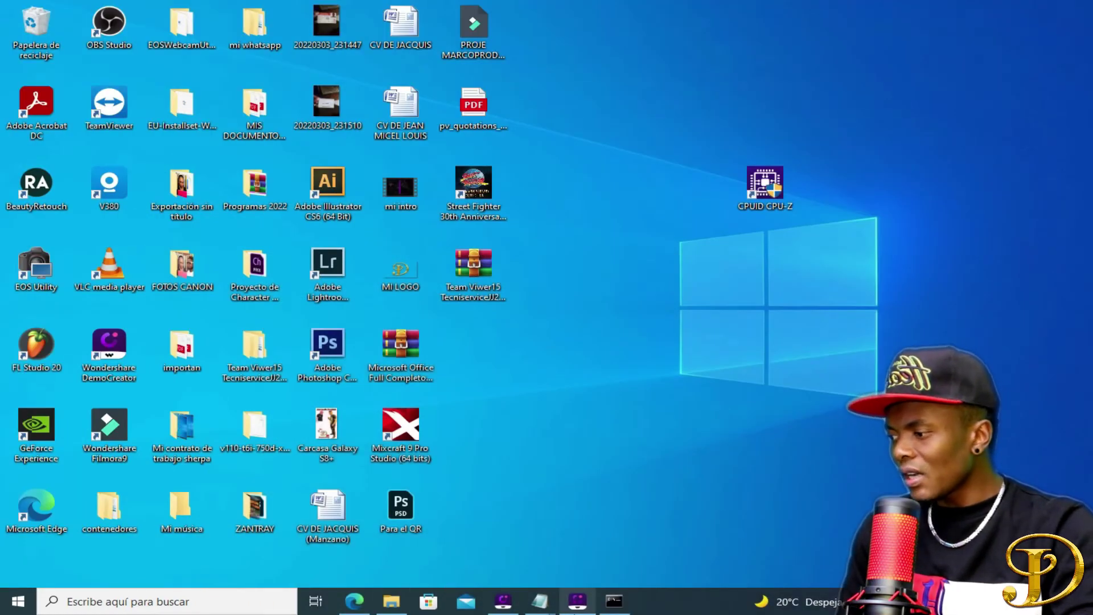
Step: Search Windows for "cal", open Calculator, and paste the copied MaxCapacity value
left_click(220, 600)
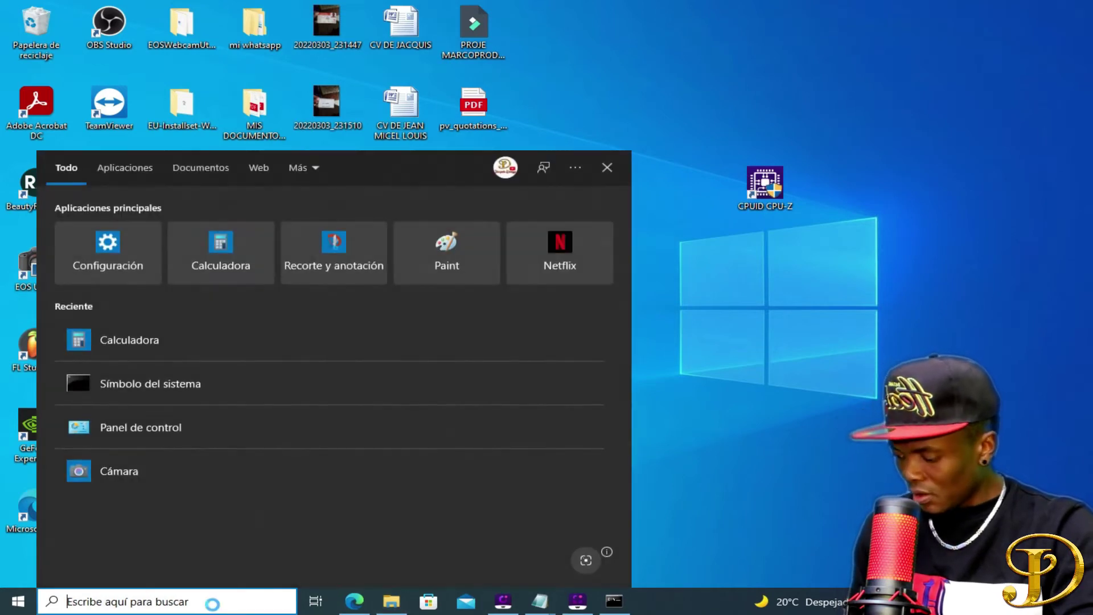
type("cal")
key("Return")
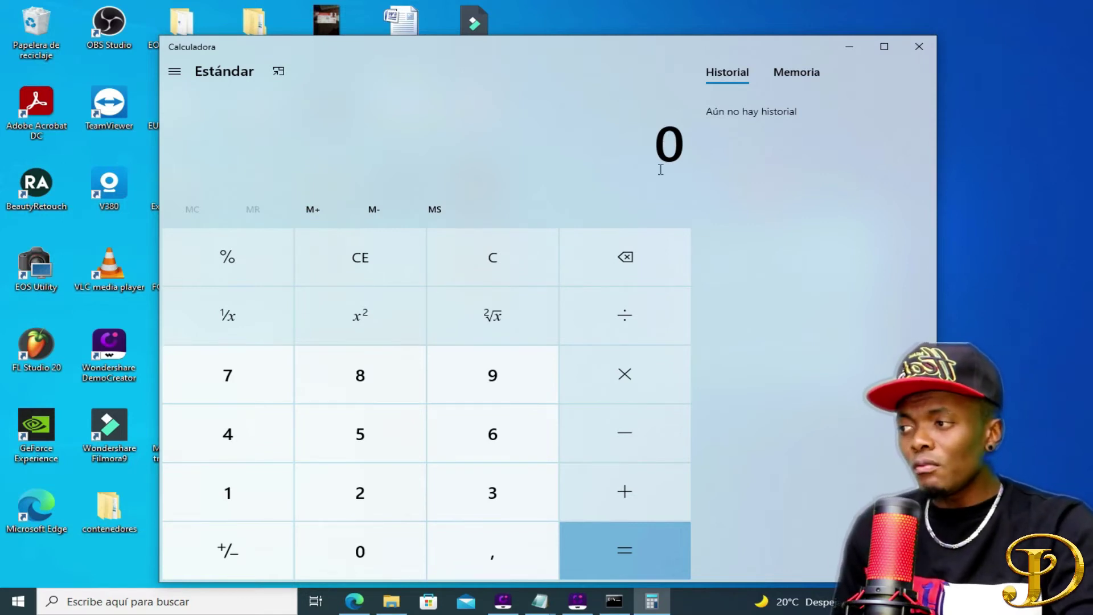
right_click(607, 137)
left_click(647, 161)
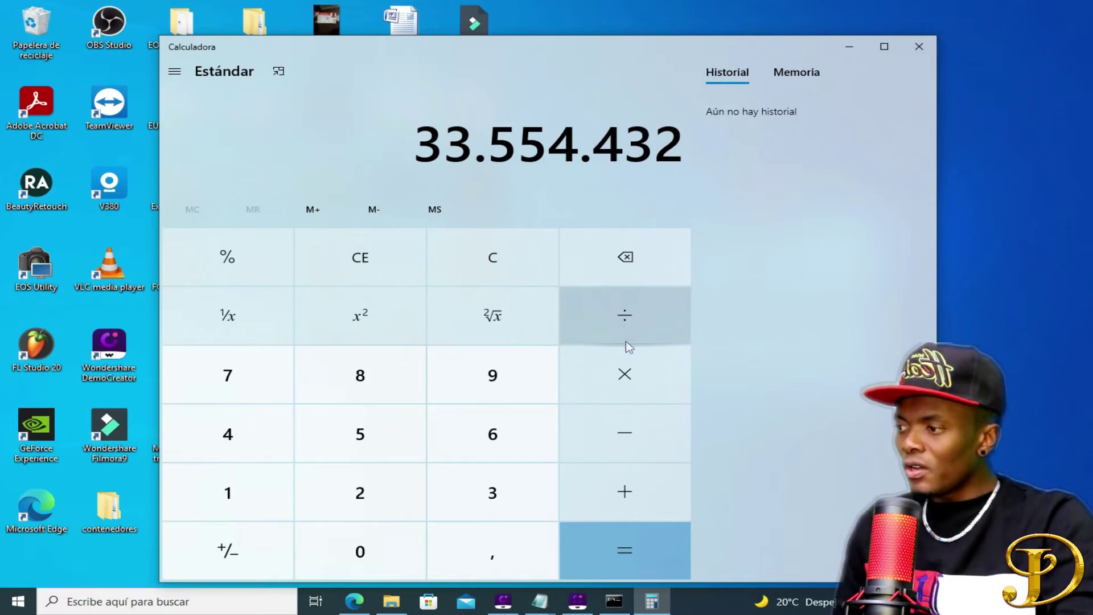
Step: Divide the pasted value by 1024 to convert it to megabytes, and close Calculator
left_click(632, 325)
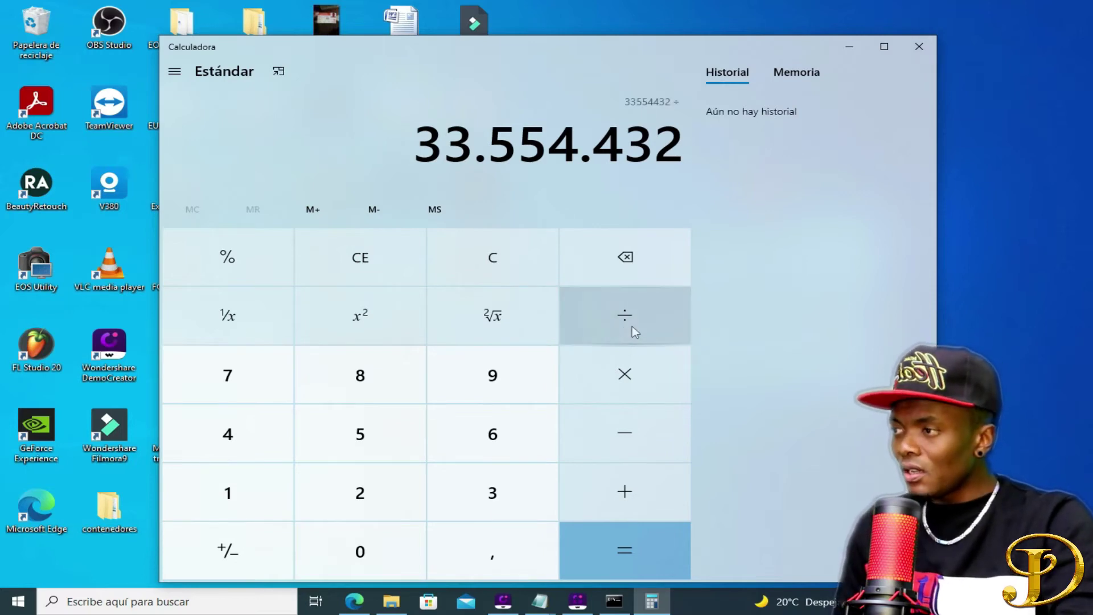
left_click(239, 511)
left_click(350, 548)
left_click(385, 472)
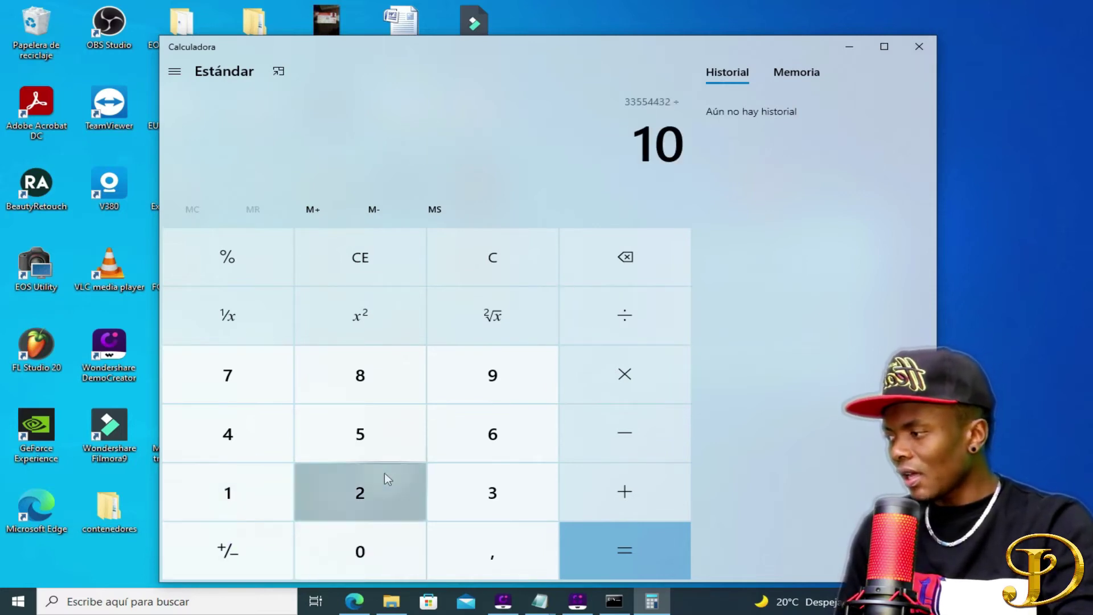
left_click(278, 452)
left_click(623, 546)
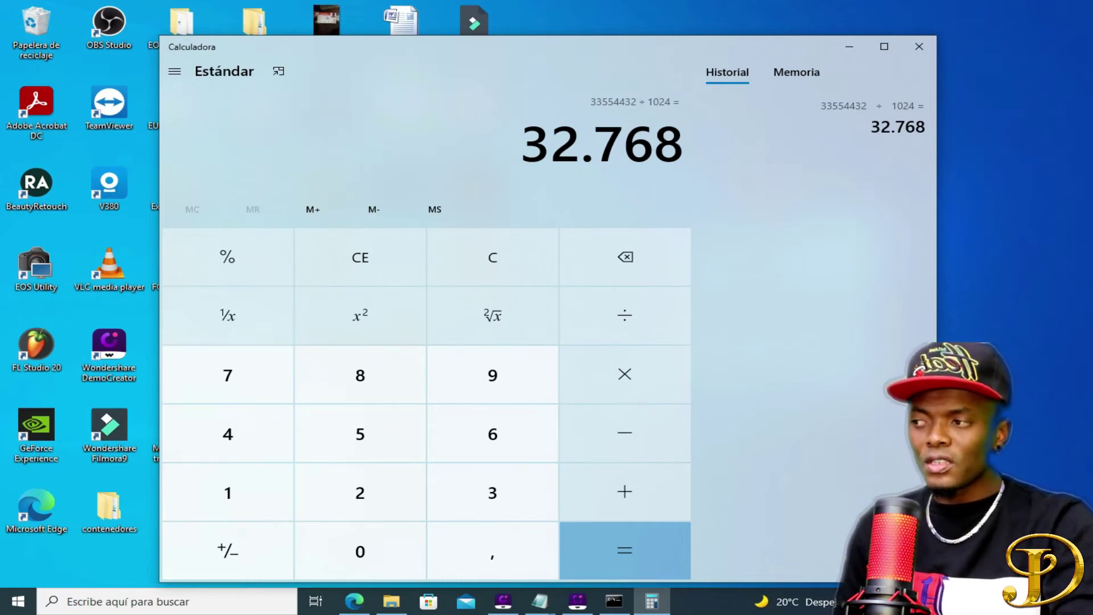
left_click(927, 50)
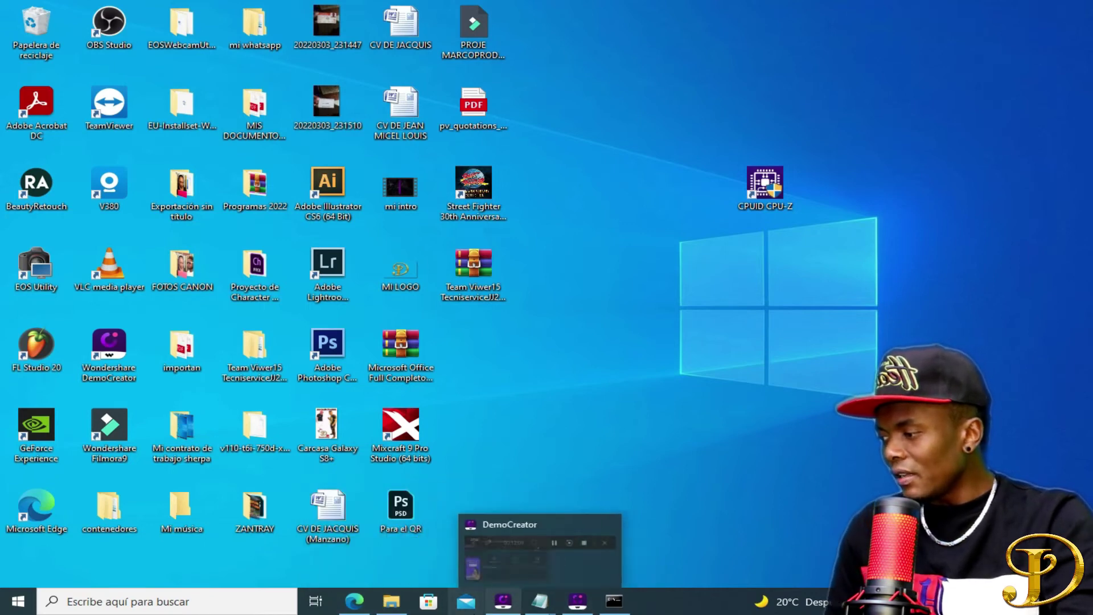
mouse_move(354, 599)
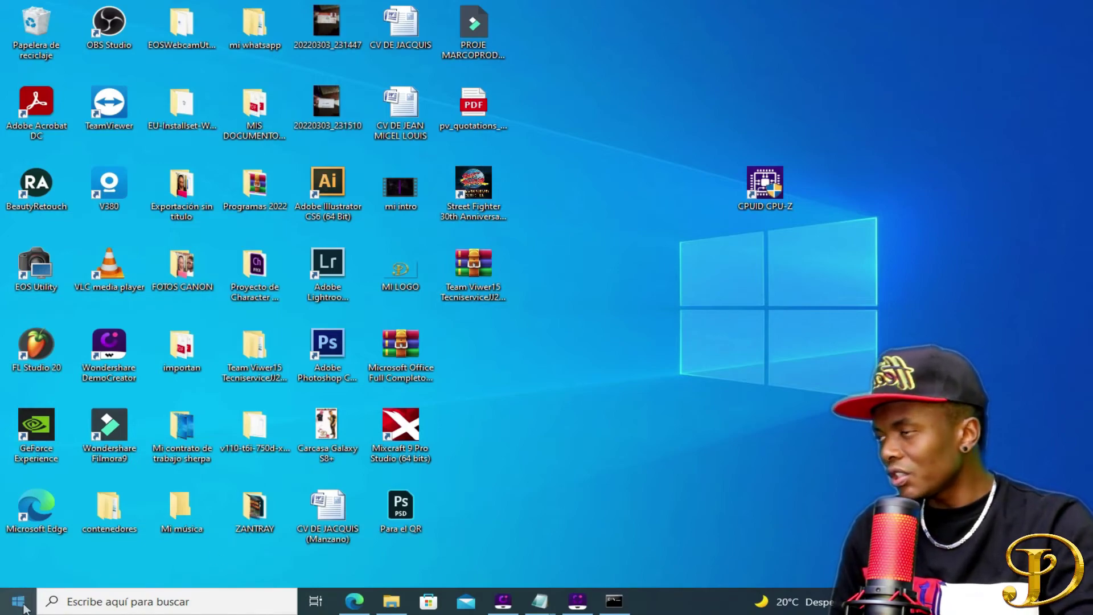
left_click(683, 599)
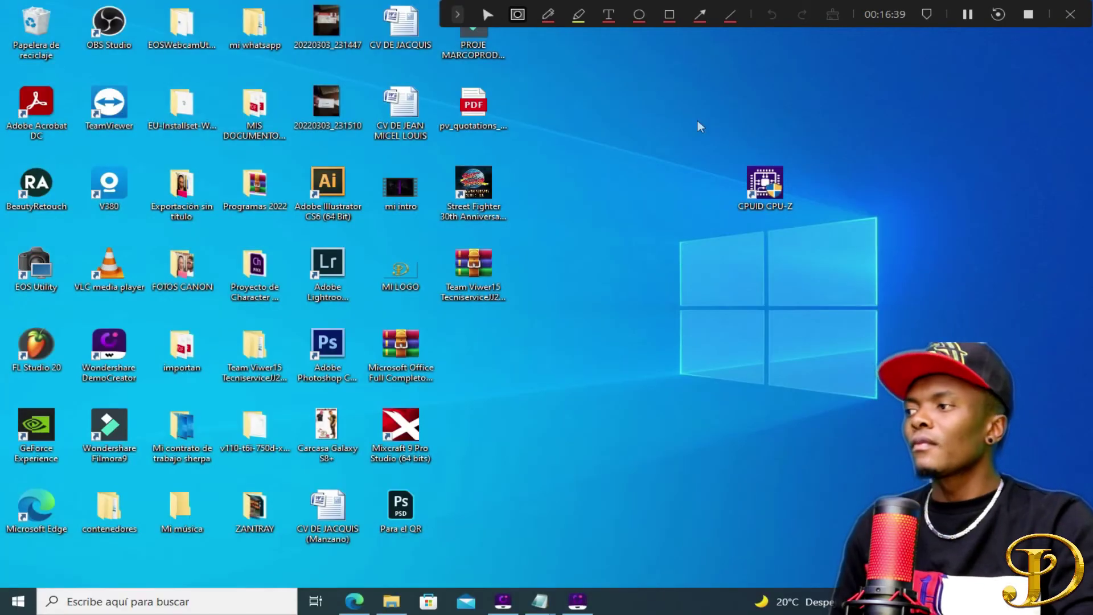
left_click(1071, 14)
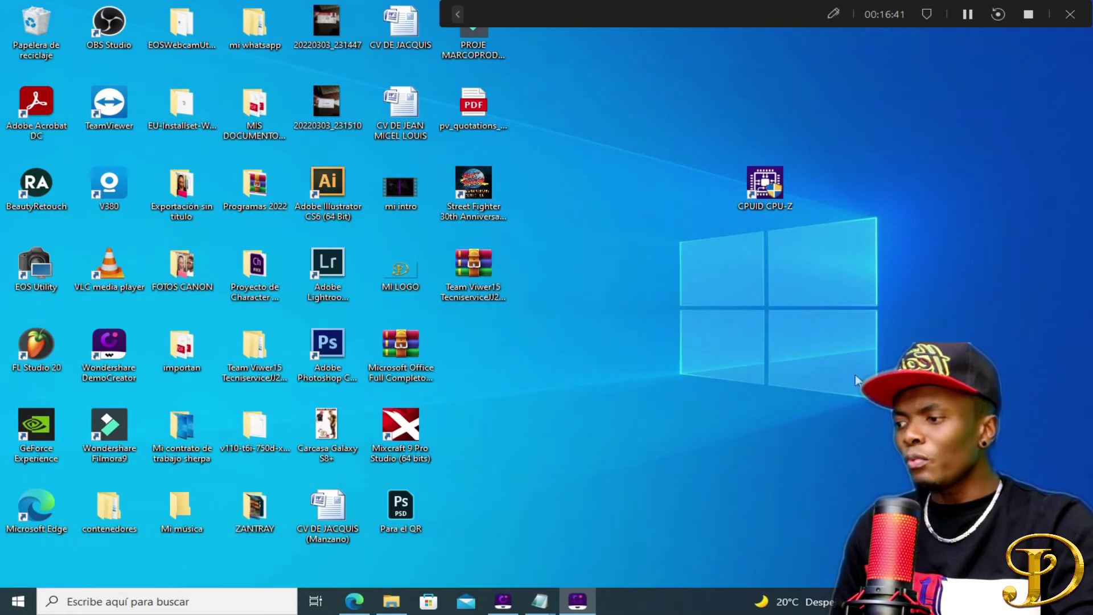
Step: Open Task Manager maximized, examine the number of used RAM slots in the memory performance details, and close it
right_click(694, 599)
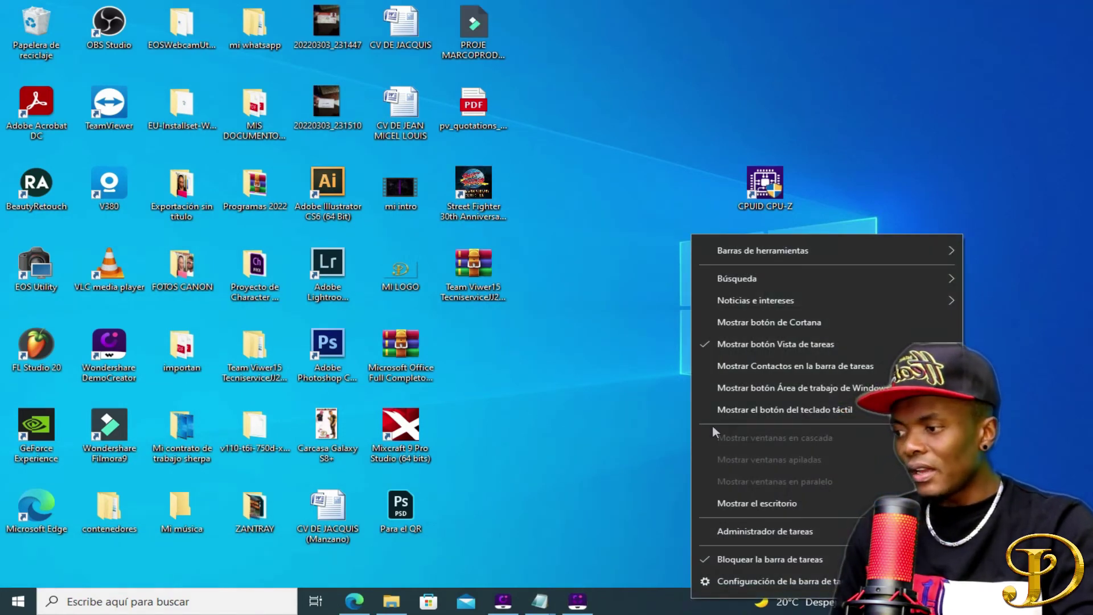
left_click(742, 534)
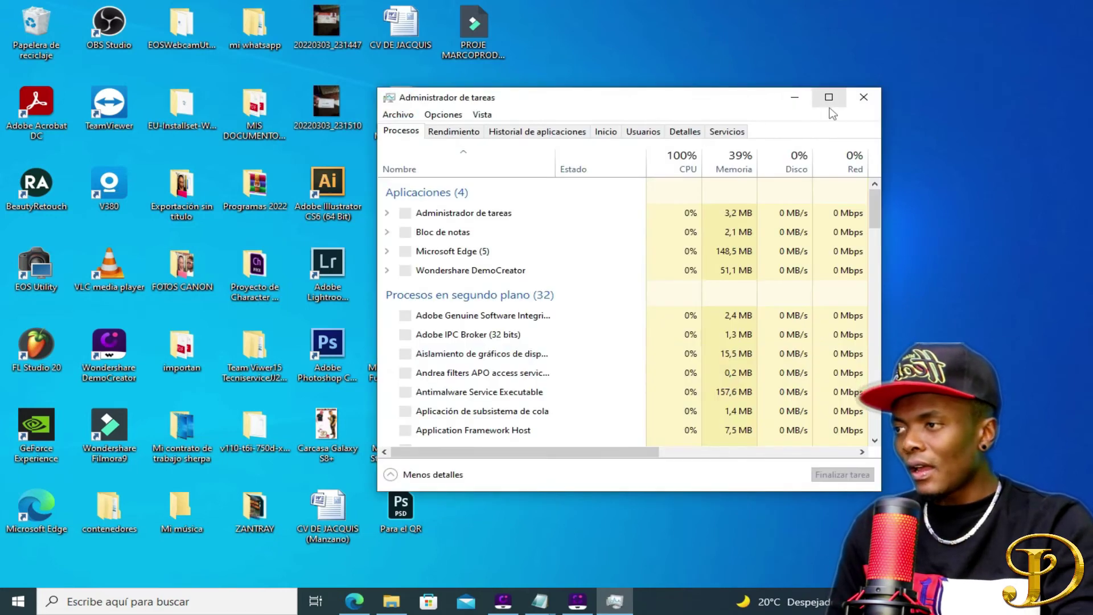
left_click(829, 98)
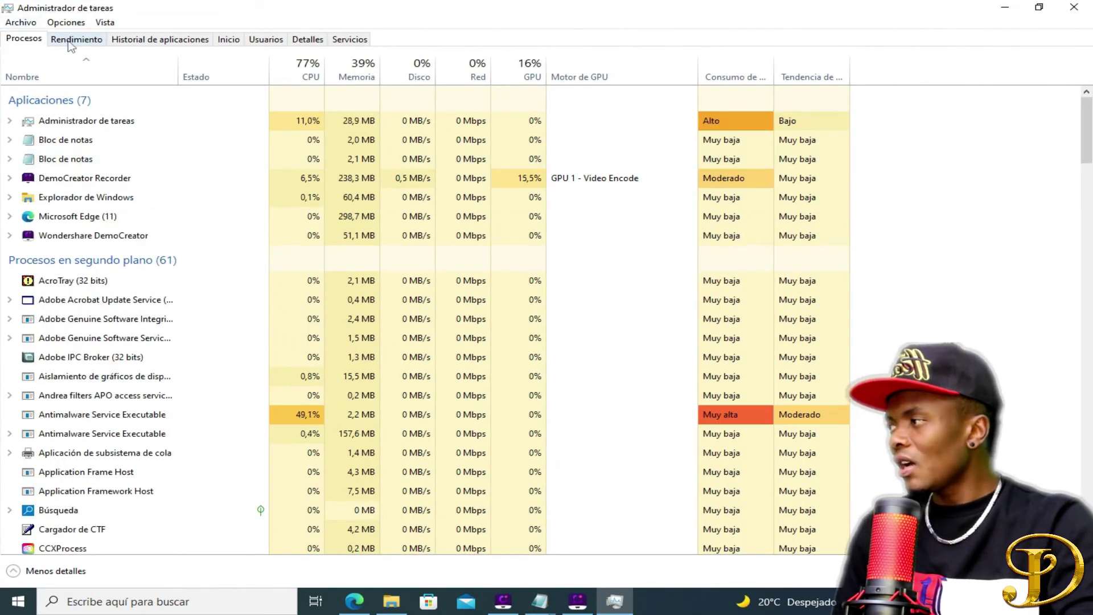
left_click(71, 42)
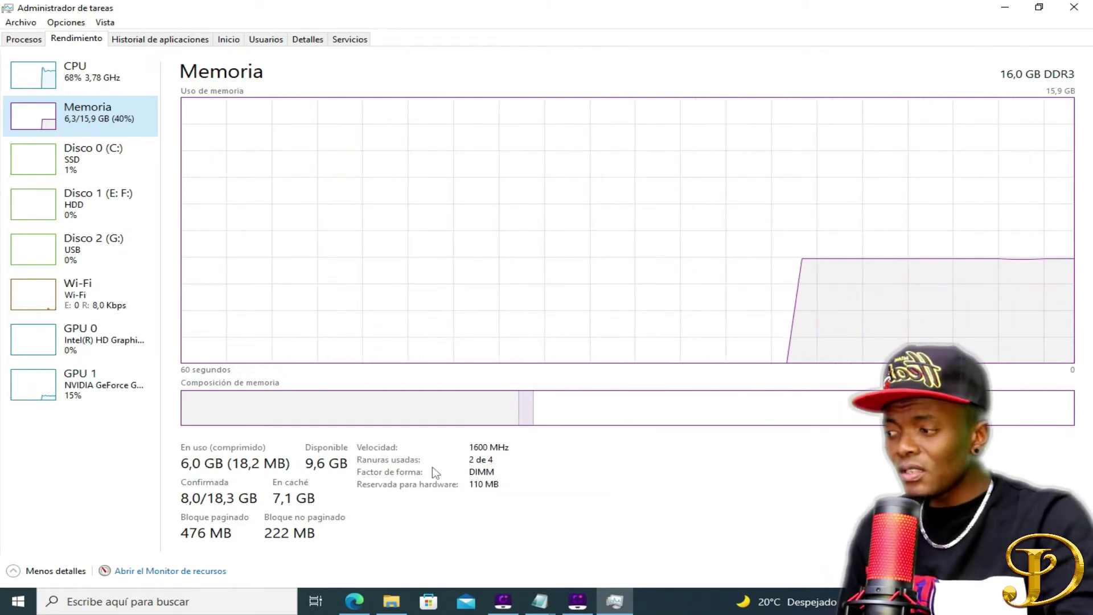
mouse_move(465, 468)
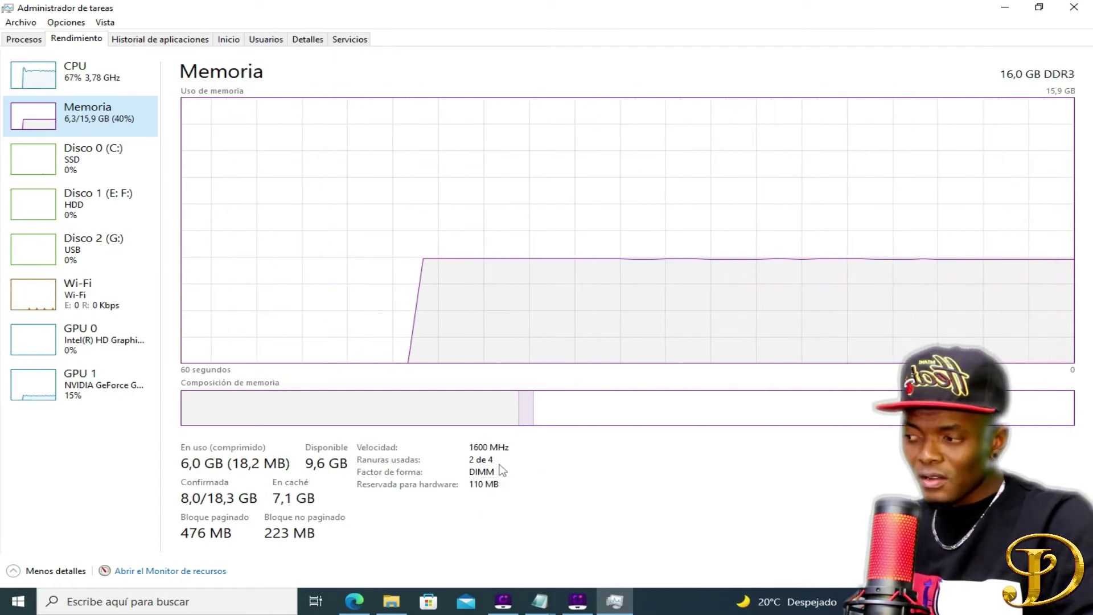
left_click(1074, 6)
Step: Open Command Prompt from Windows search and run "wmic memphysical get MaxCapacity, MemoryDevices"
left_click(171, 601)
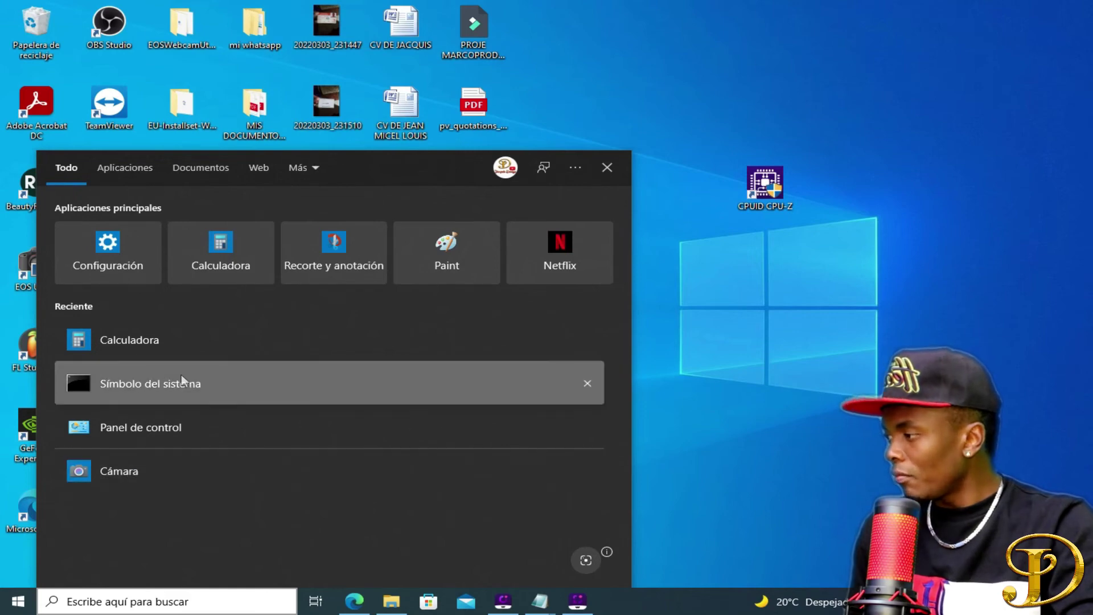
left_click(181, 385)
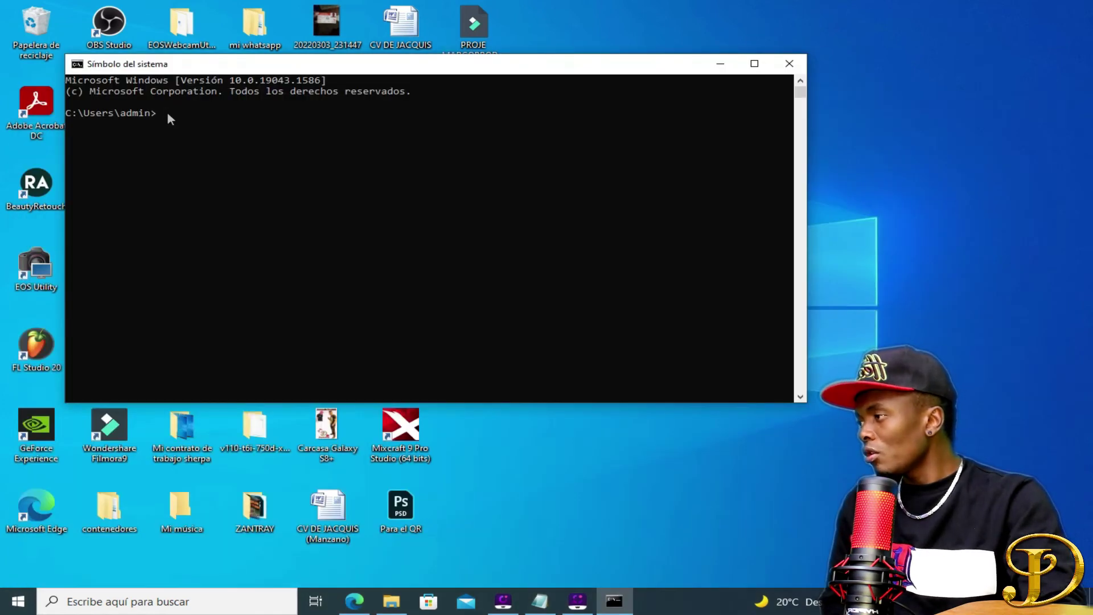
type("wmic memphysical get MaxCapacity, MemoryDevices")
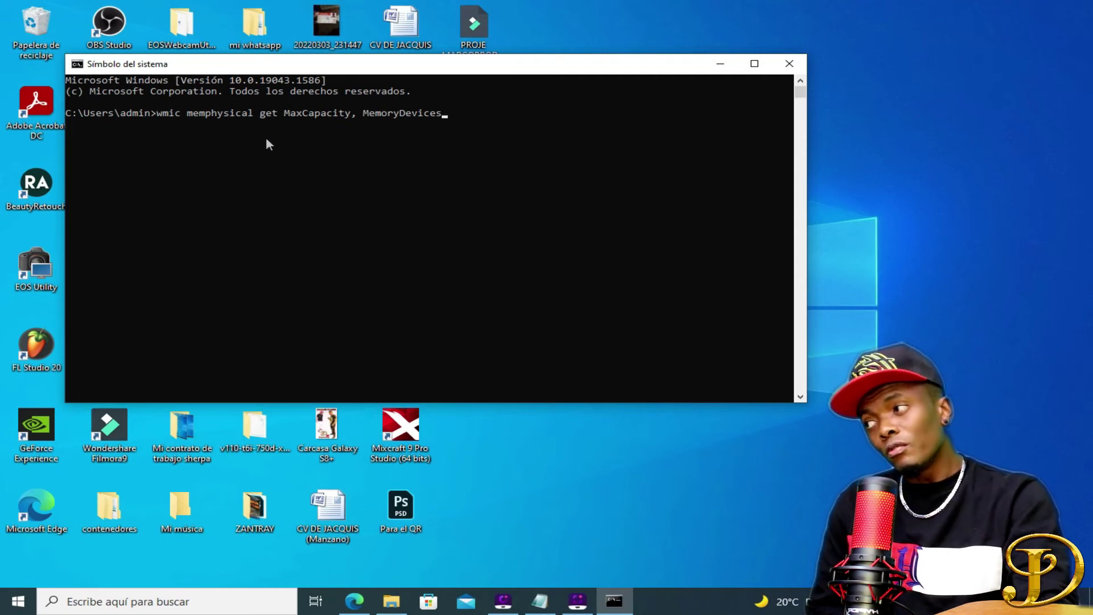
key("Return")
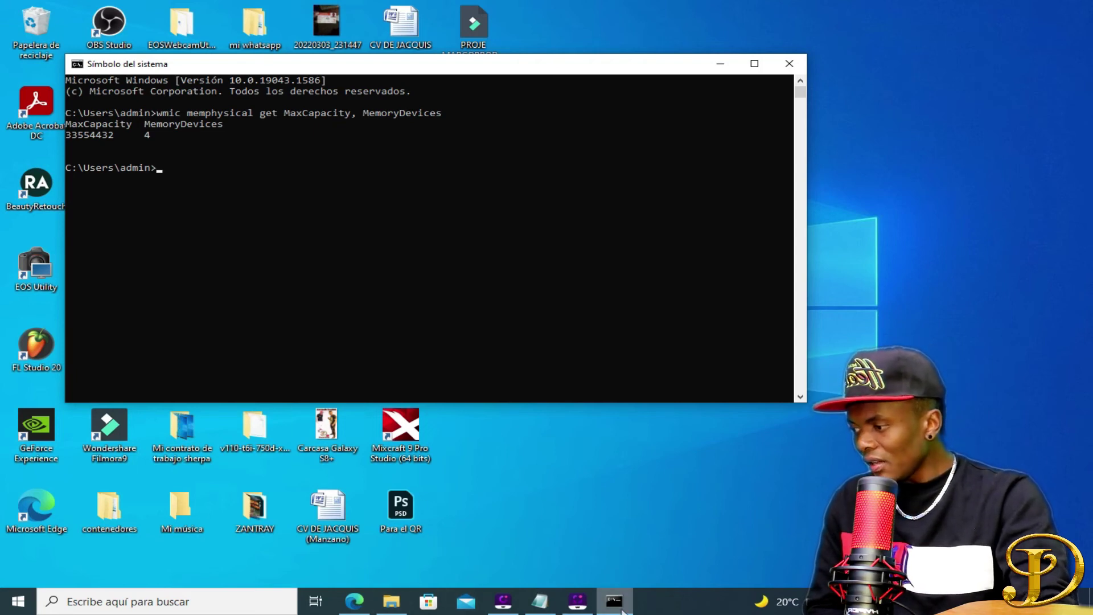
Step: Open Task Manager maximized, check the used RAM slots and memory type in the performance details, and minimize it
right_click(654, 601)
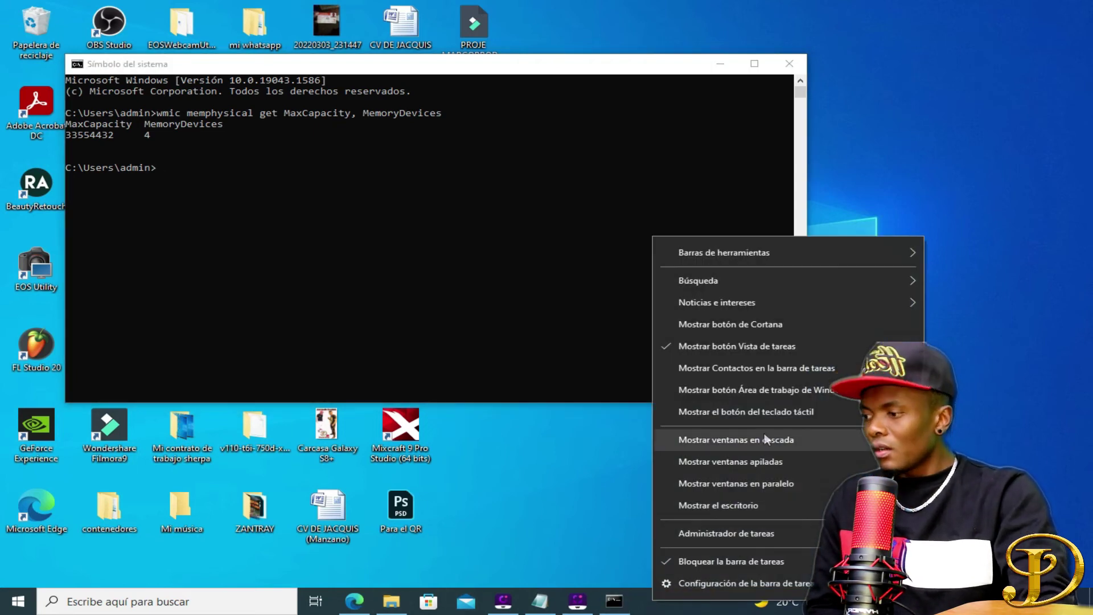
left_click(735, 533)
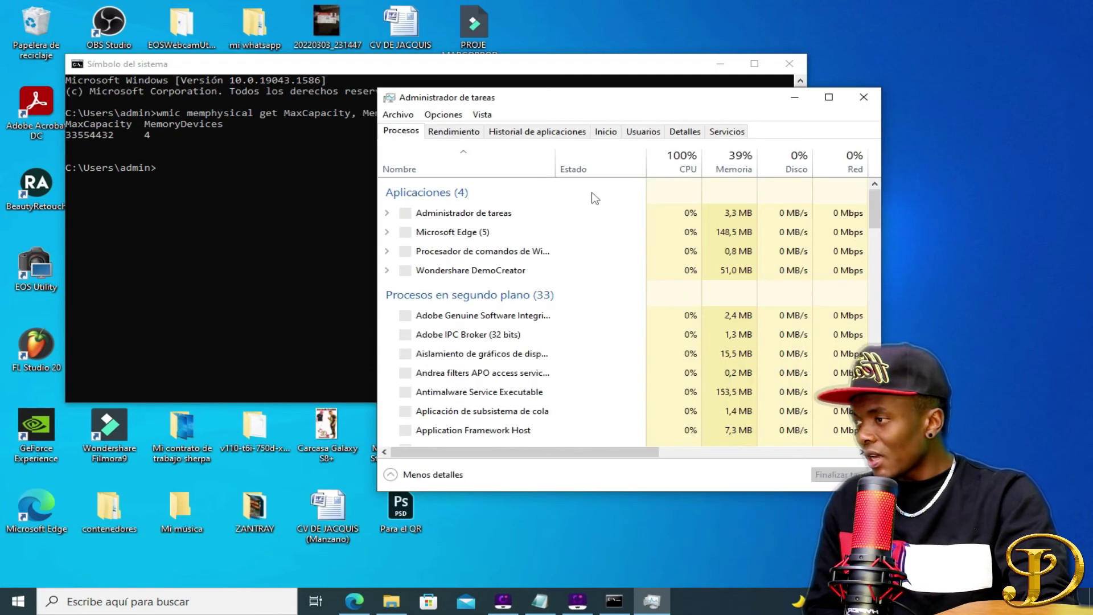
left_click(829, 98)
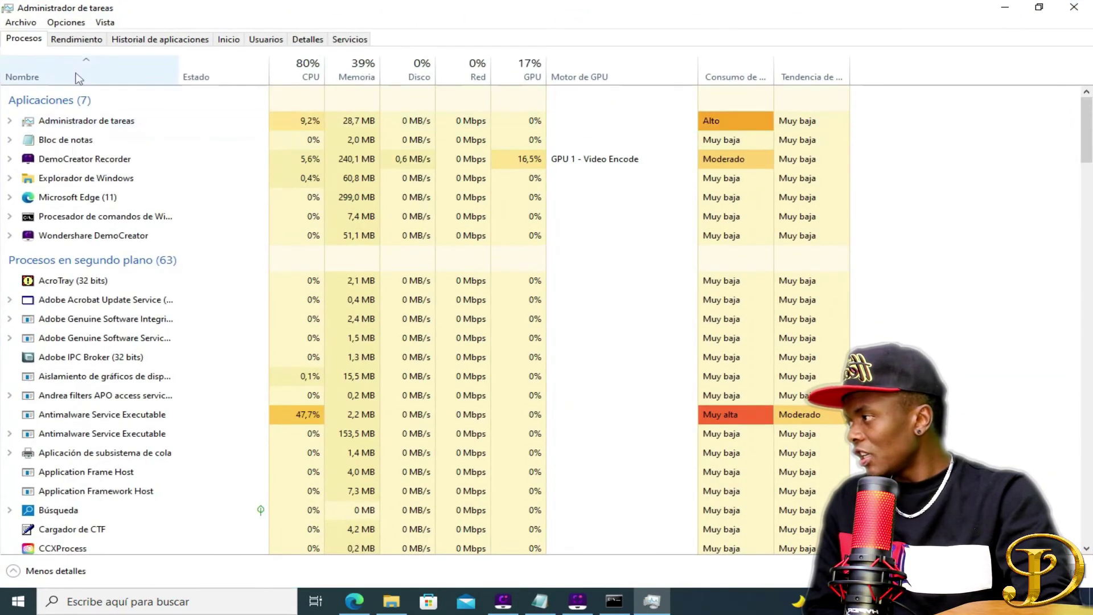
left_click(76, 38)
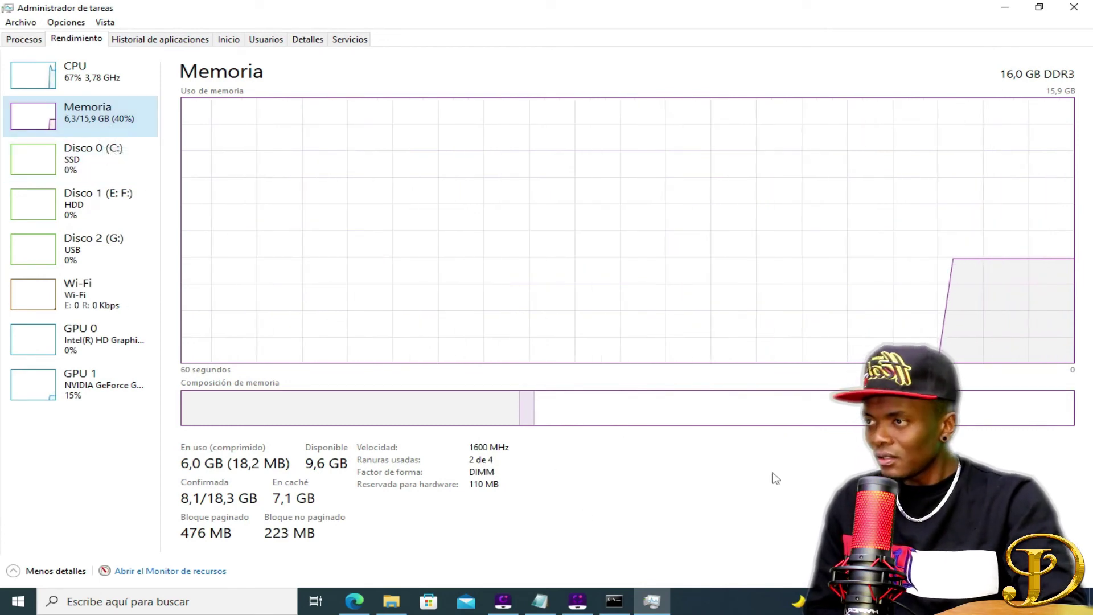
left_click(1005, 7)
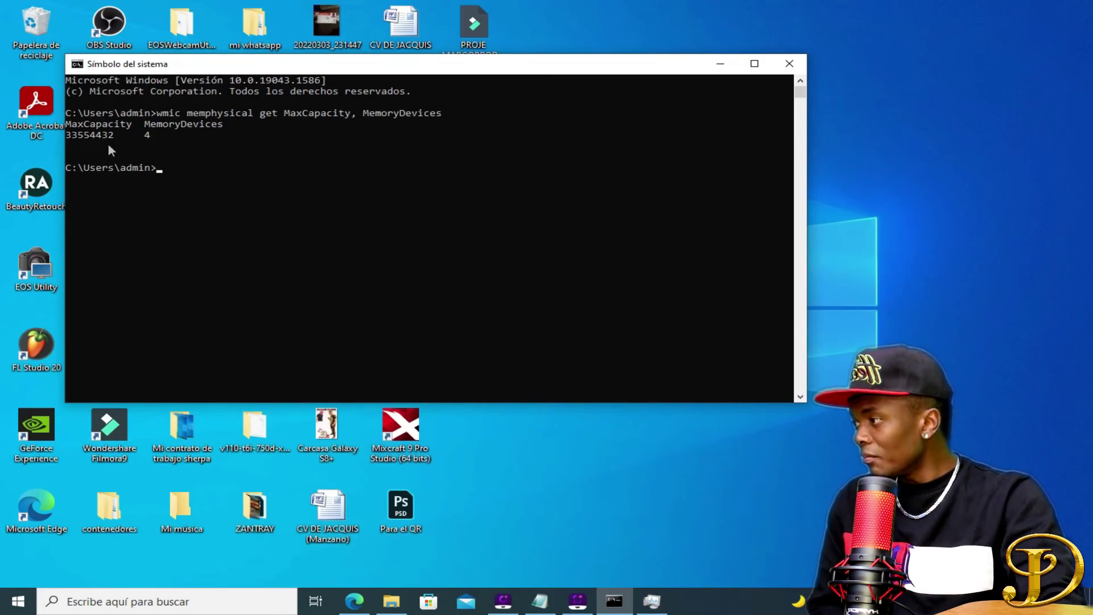